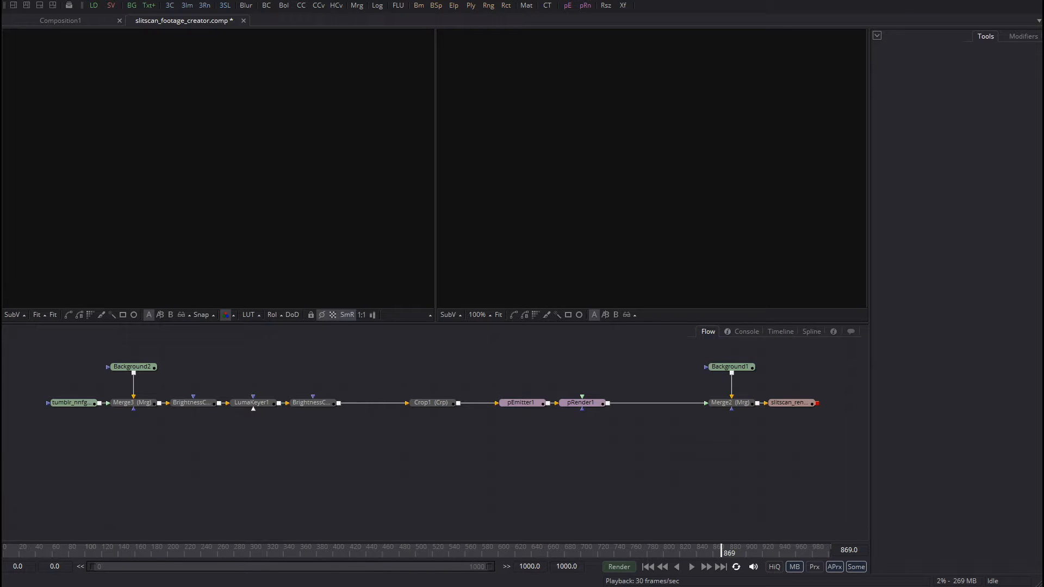
# Step: Switch to the browser, play the "Slit-Scan Test" YouTube video to its end, and return to Fusion
pyautogui.hotkey('alt', 'Tab')
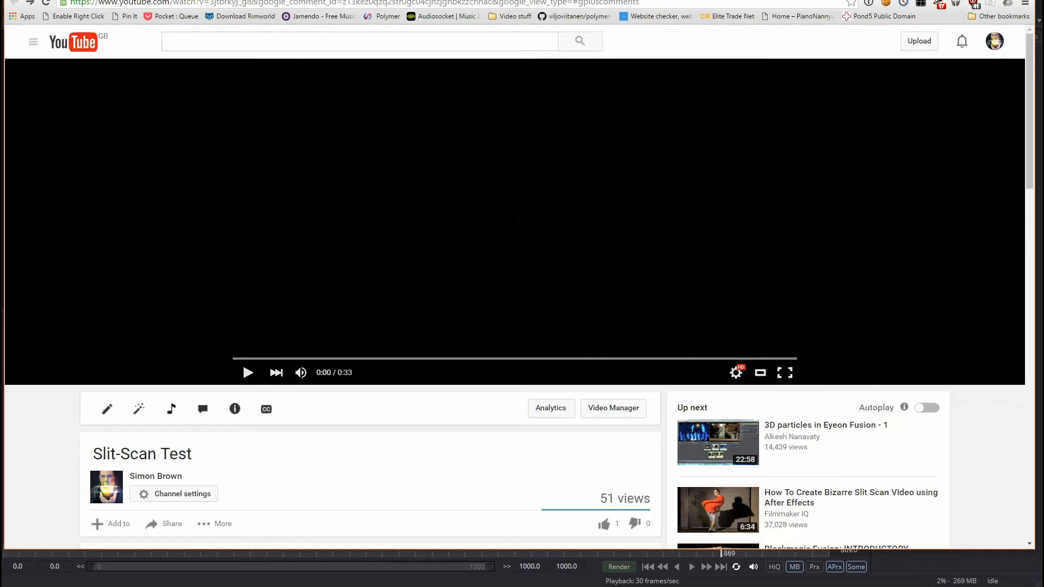
pyautogui.click(248, 373)
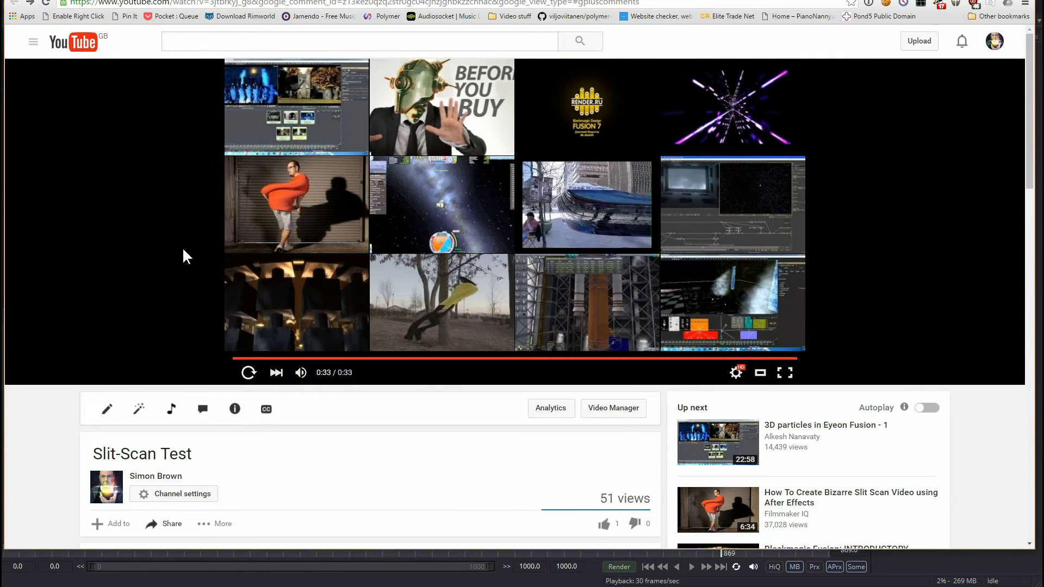
pyautogui.hotkey('alt', 'Tab')
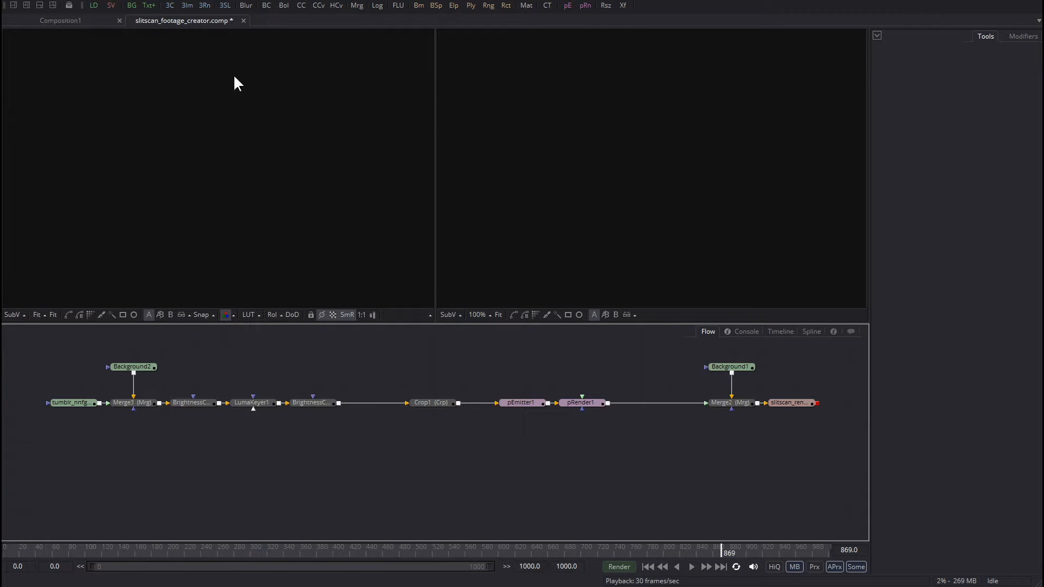
# Step: Close Composition1 and play back the pRender1 particle output in slitscan_footage_creator.comp, stopping at frame 981
pyautogui.click(119, 21)
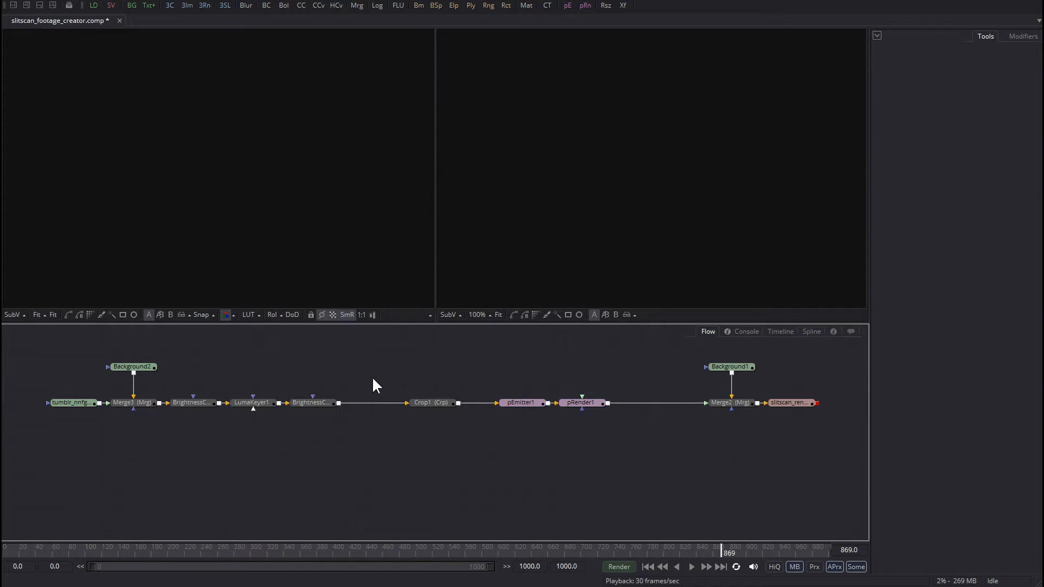
pyautogui.click(580, 401)
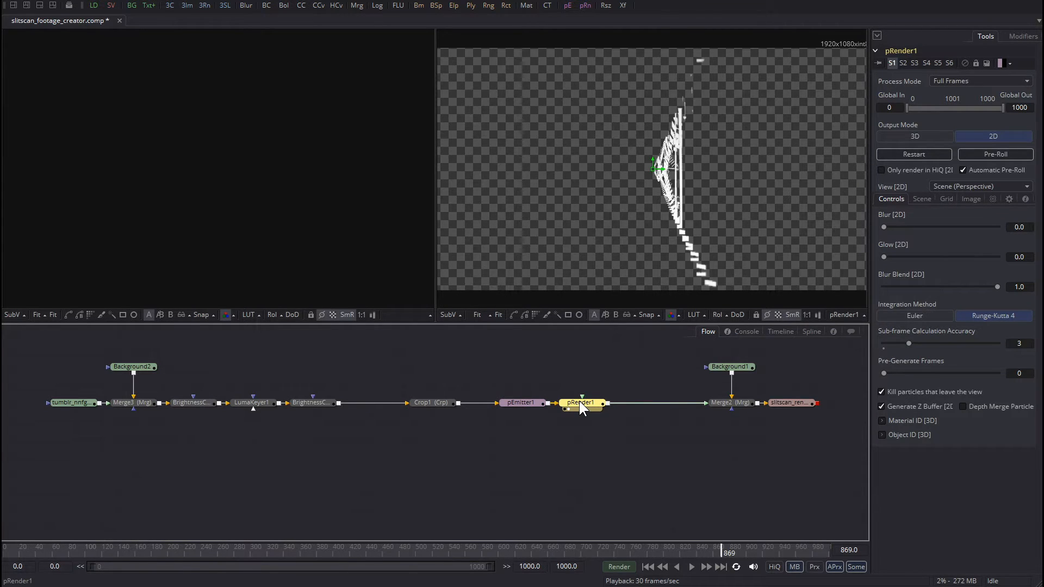
pyautogui.click(692, 567)
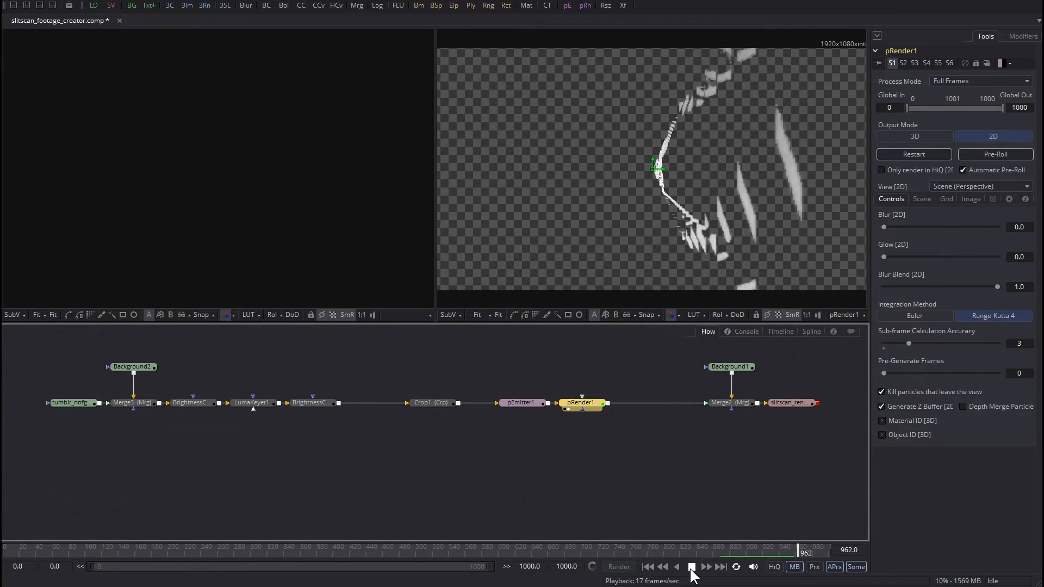
pyautogui.click(692, 567)
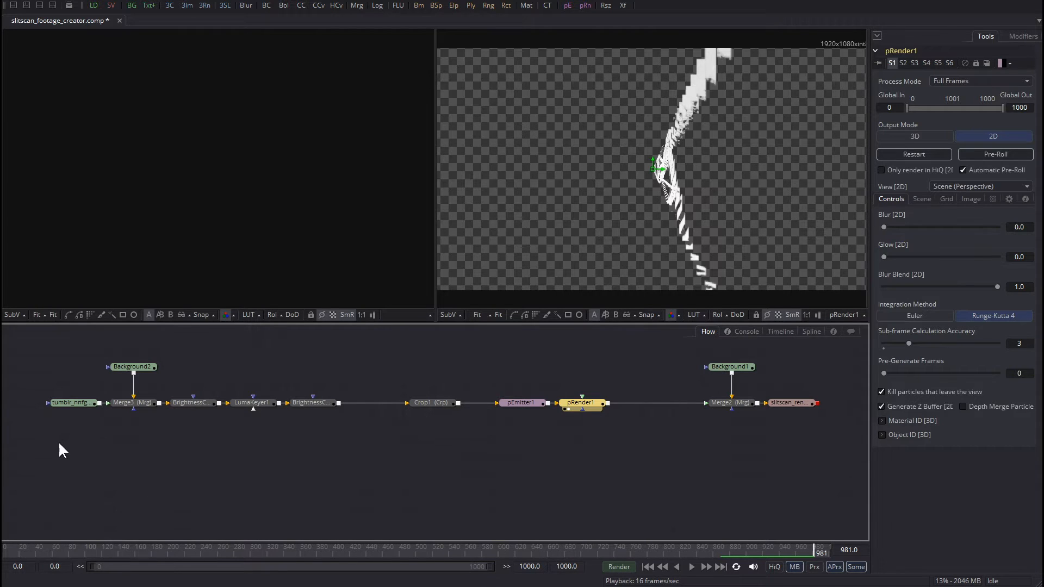
# Step: Inspect the loaded source image, Background2 and the mirrored Merge3 result one after another in the first viewer
pyautogui.click(73, 401)
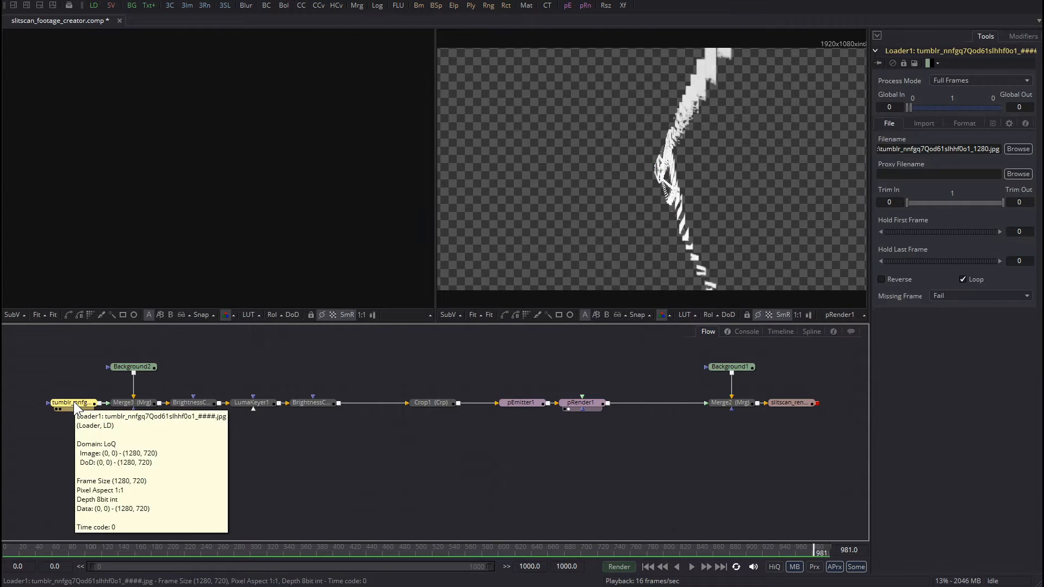
pyautogui.press('1')
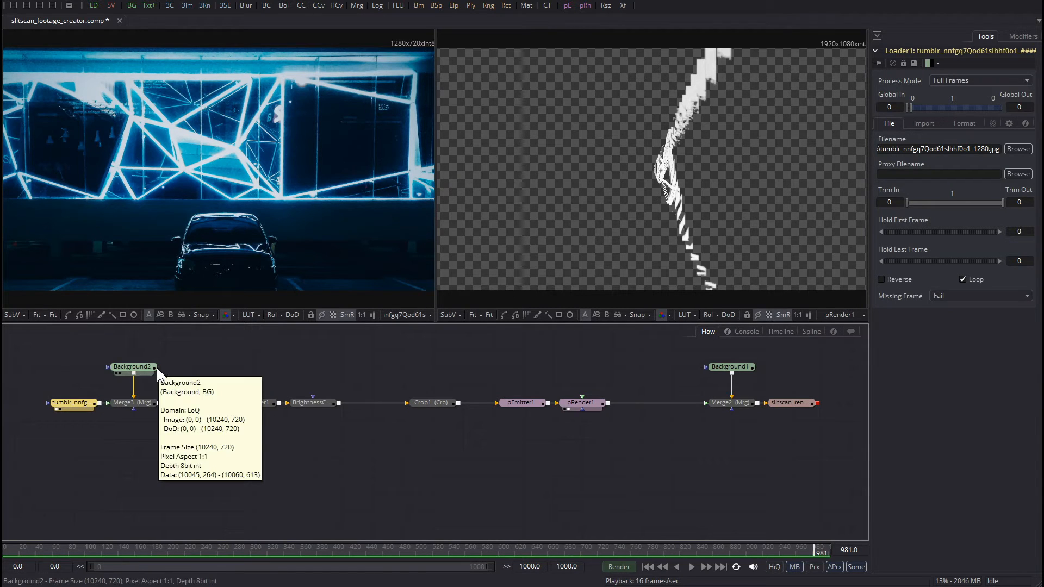
pyautogui.click(142, 368)
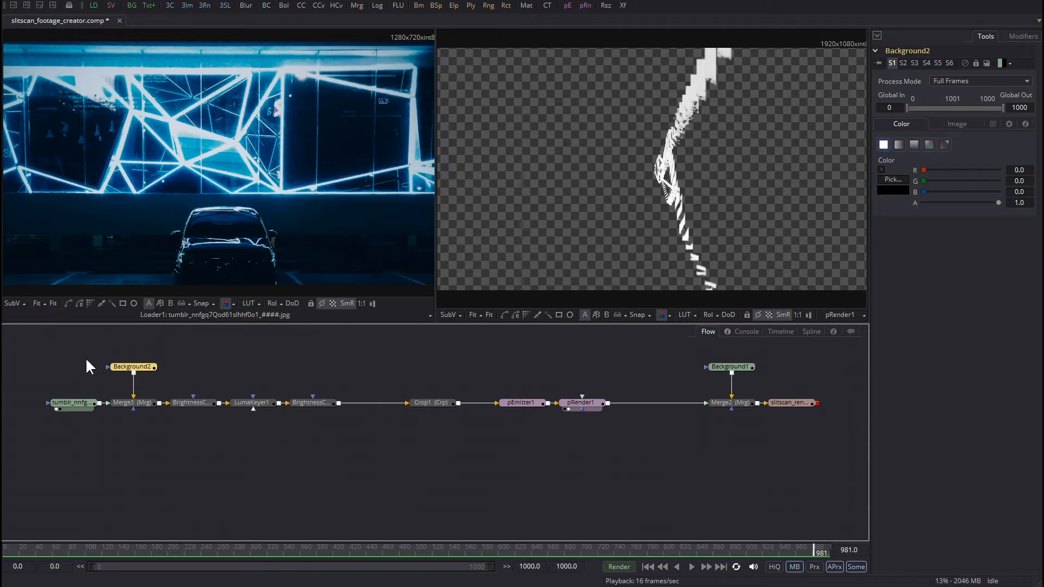
pyautogui.press('1')
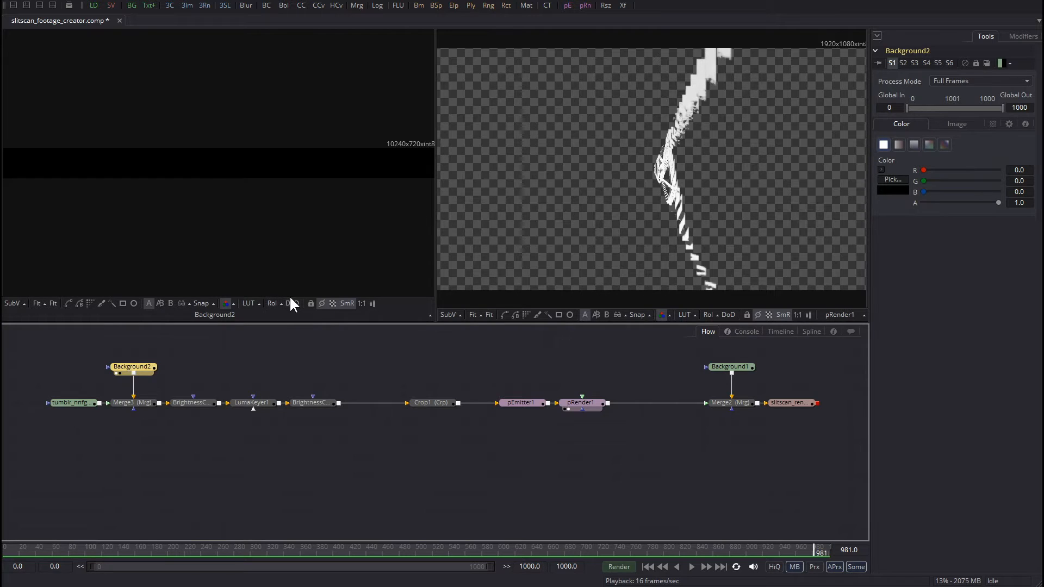
pyautogui.click(125, 403)
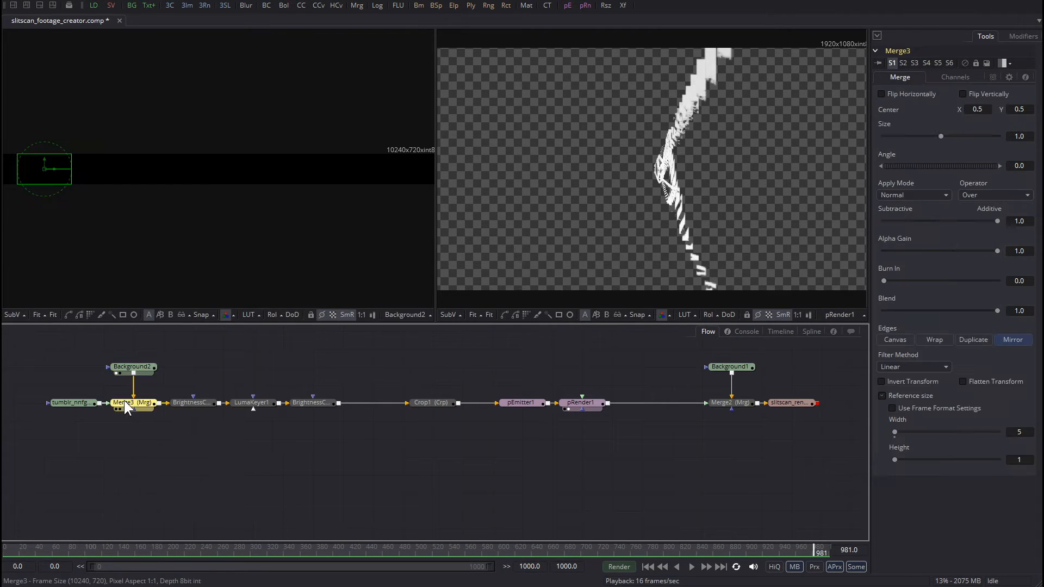
pyautogui.press('1')
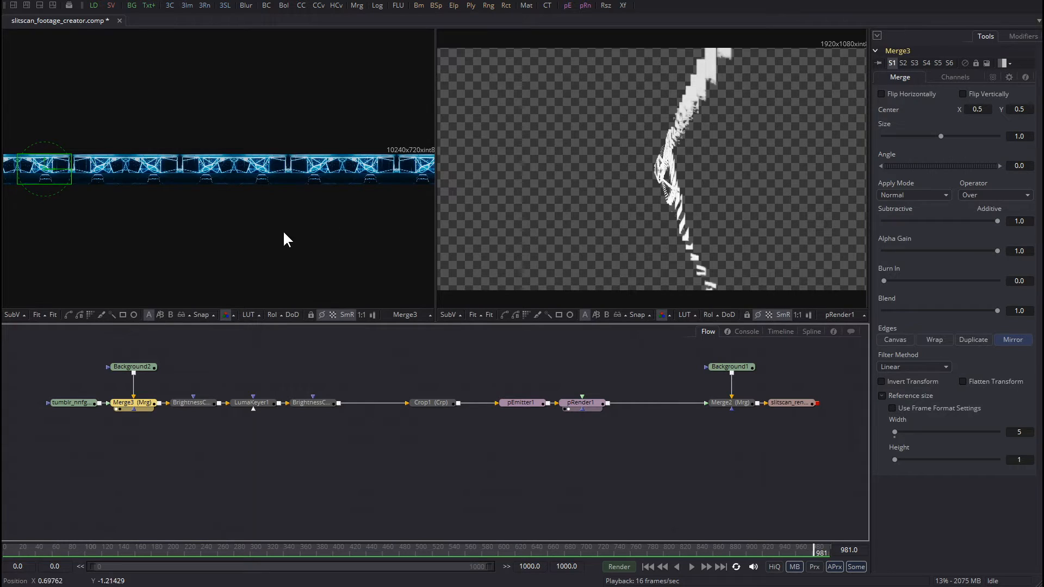
pyautogui.click(205, 350)
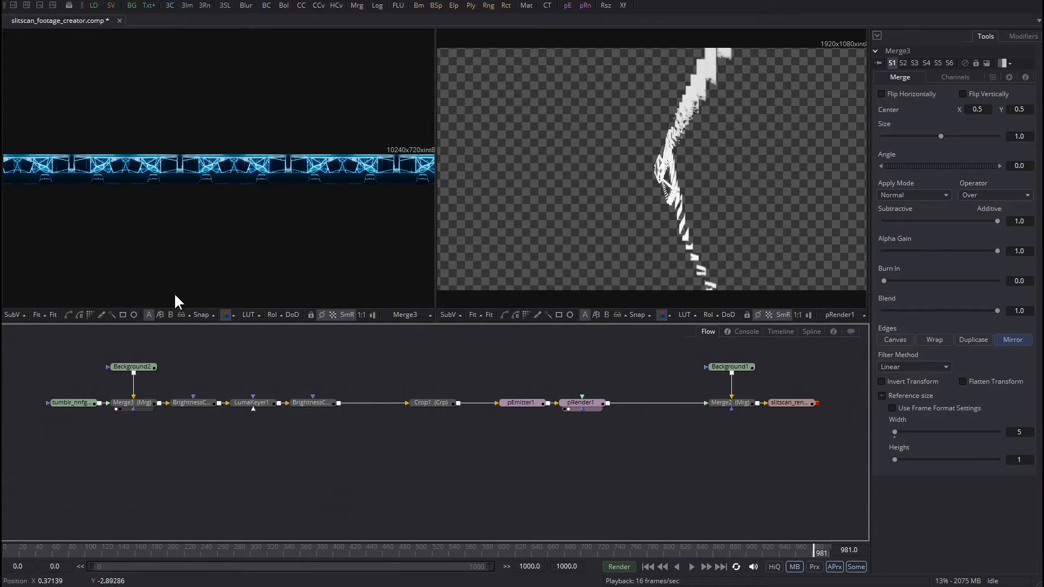
# Step: Inspect BrightnessContrast1, LumaKeyer1 and BrightnessContrast2 in turn in the first viewer to examine the keyed line artwork
pyautogui.click(193, 403)
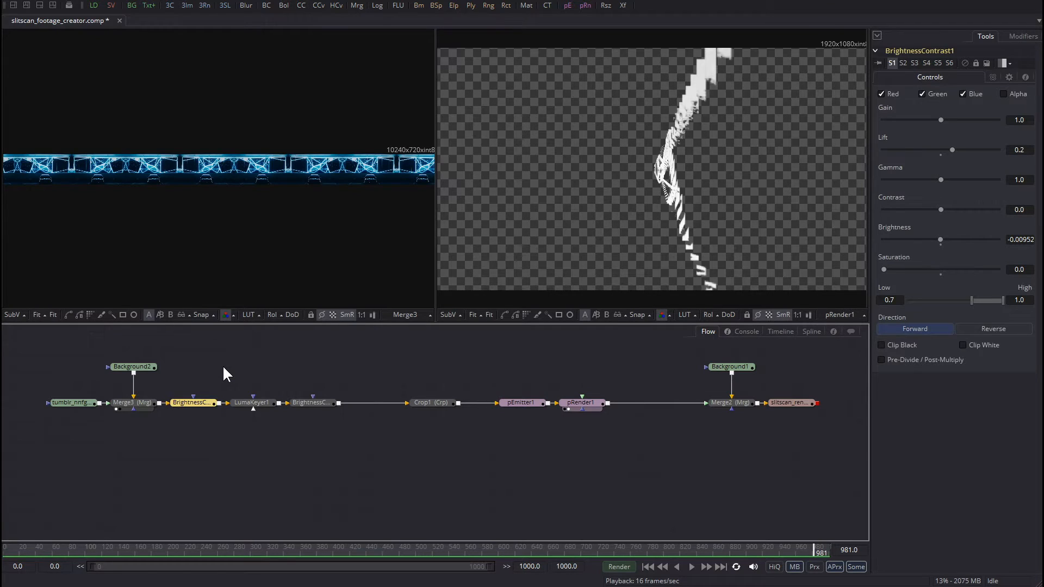
pyautogui.press('1')
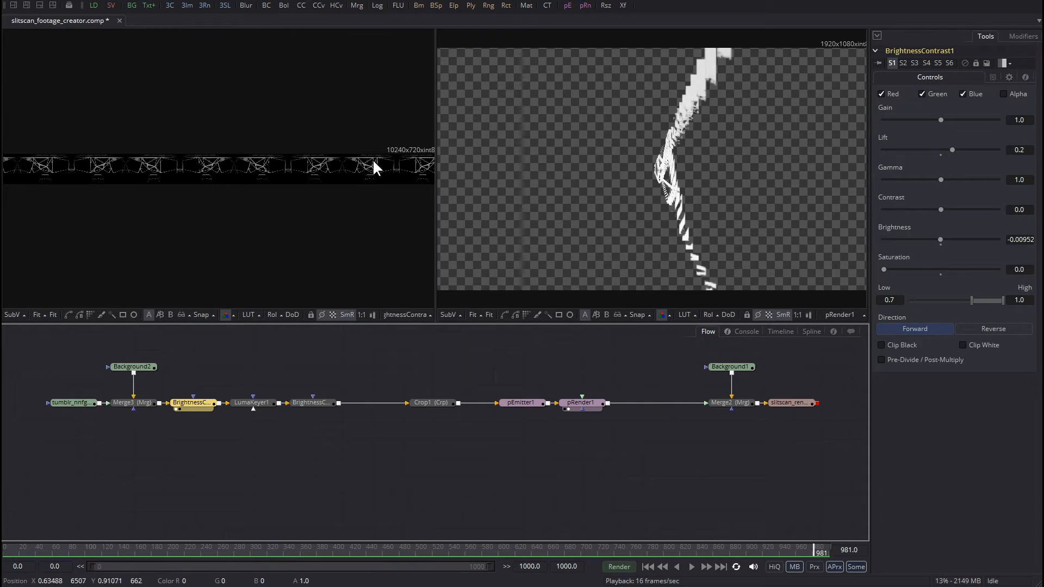
pyautogui.click(254, 401)
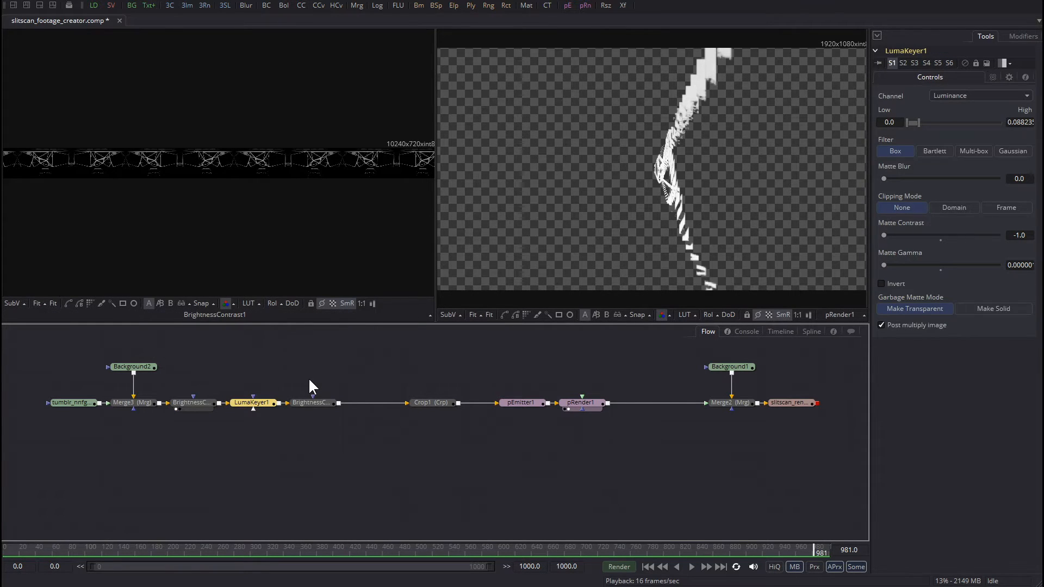
pyautogui.press('1')
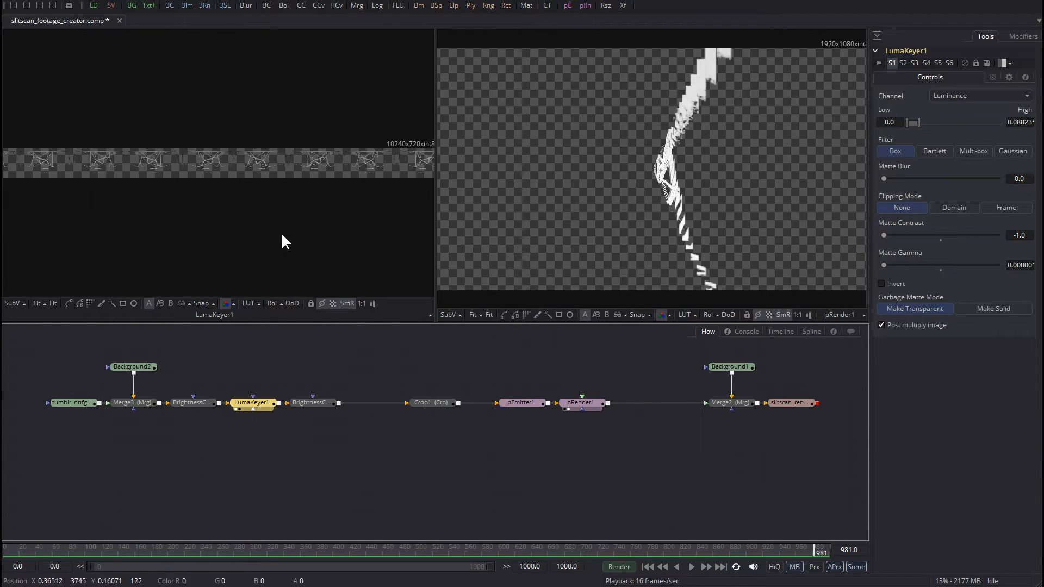
pyautogui.moveTo(313, 404)
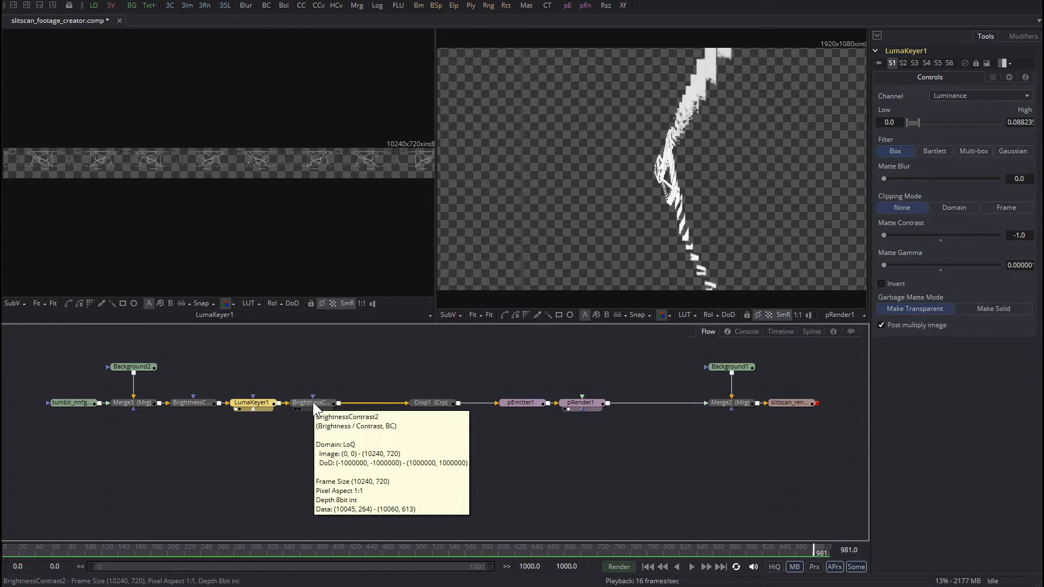
pyautogui.click(314, 403)
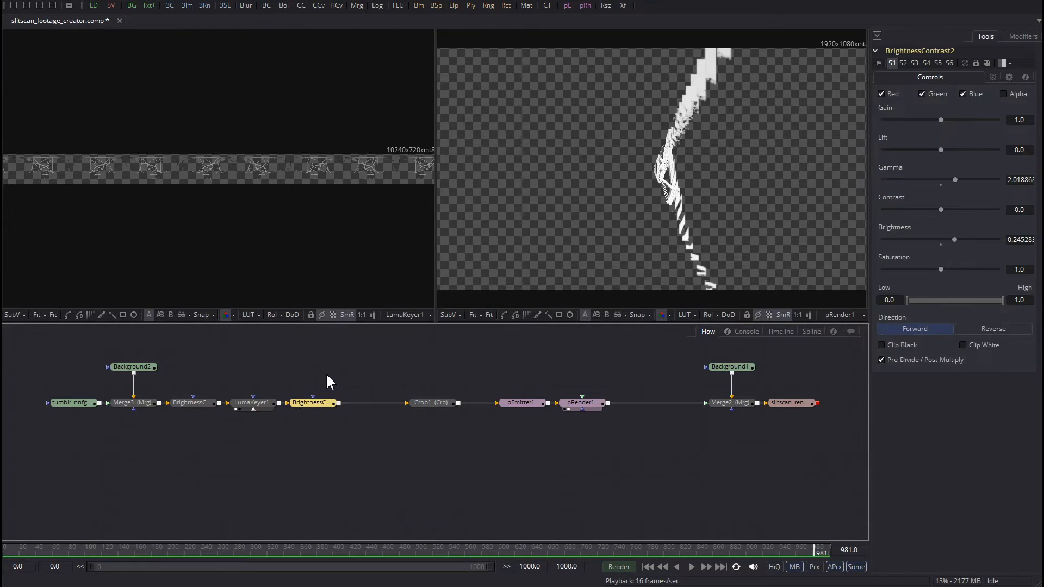
pyautogui.press('1')
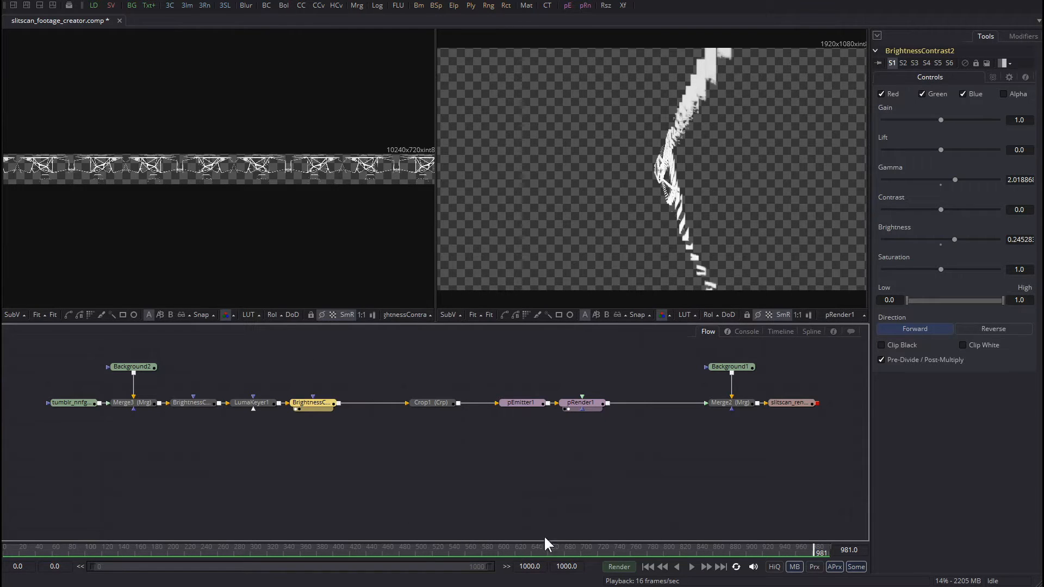
# Step: Return to frame 0, display Crop1 in the first viewer, and examine the keyframing options of its X Offset
pyautogui.click(647, 567)
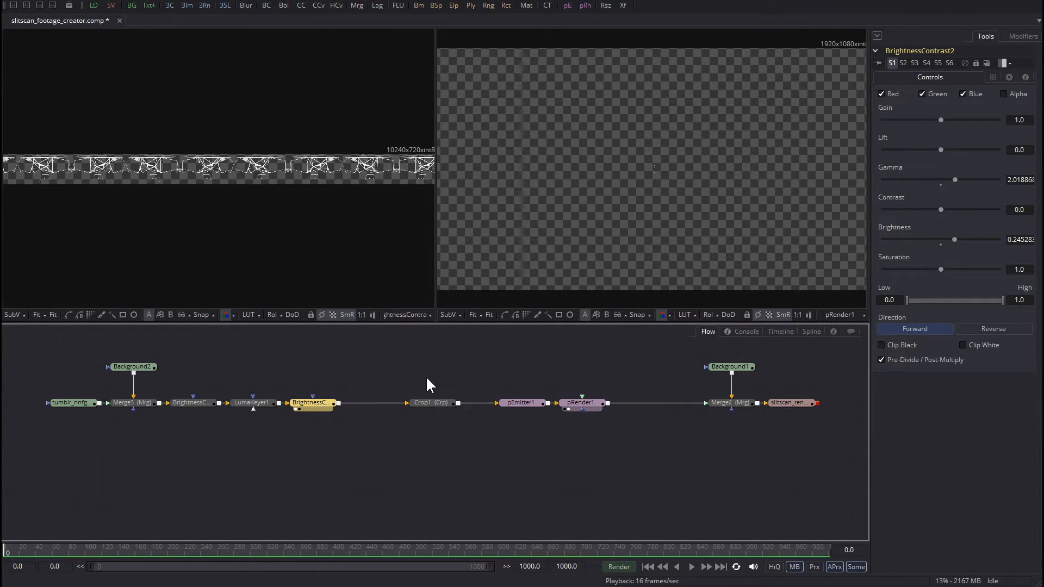
pyautogui.click(426, 401)
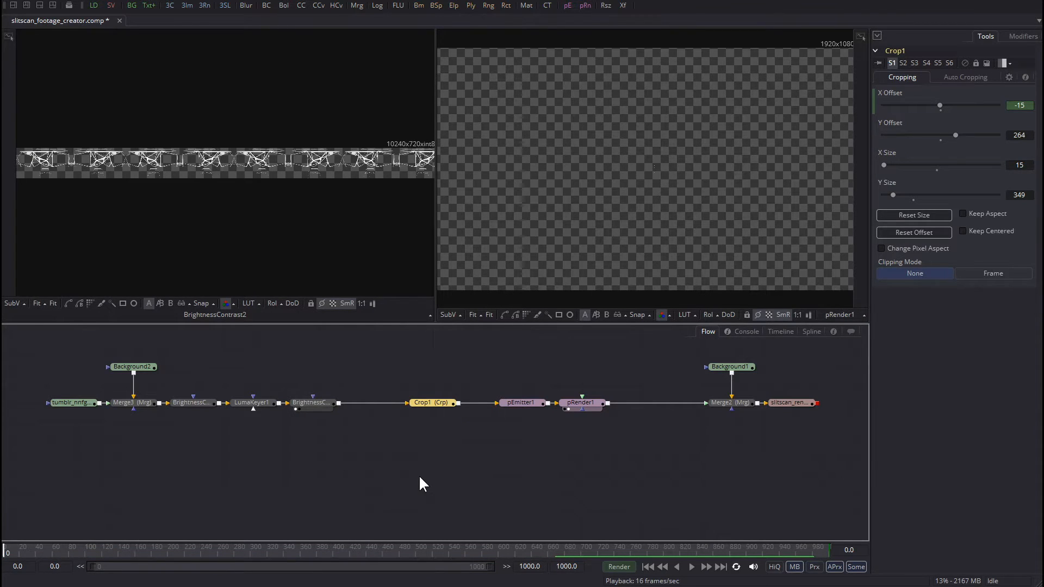
pyautogui.press('1')
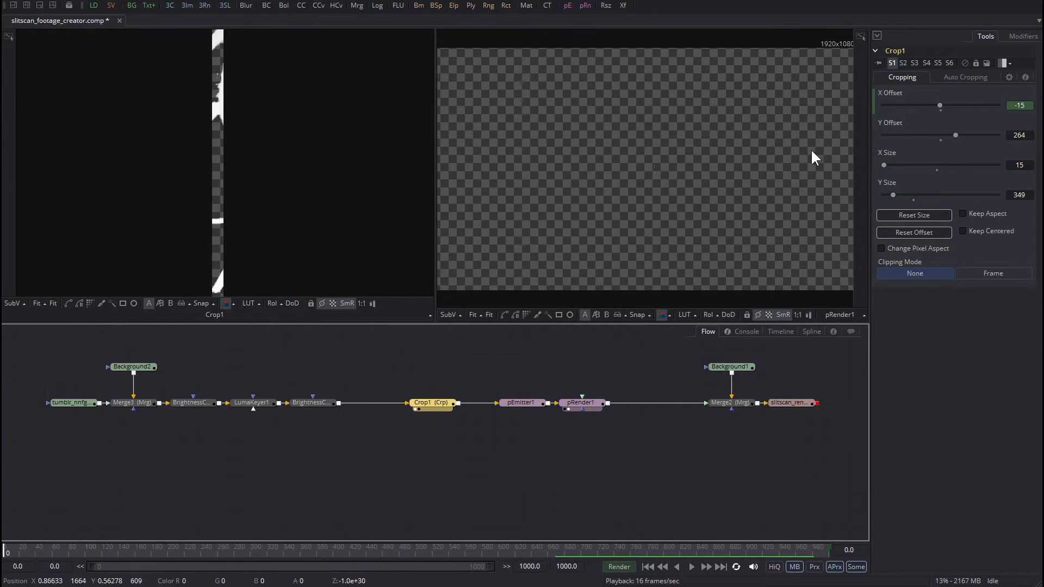
pyautogui.rightClick(892, 95)
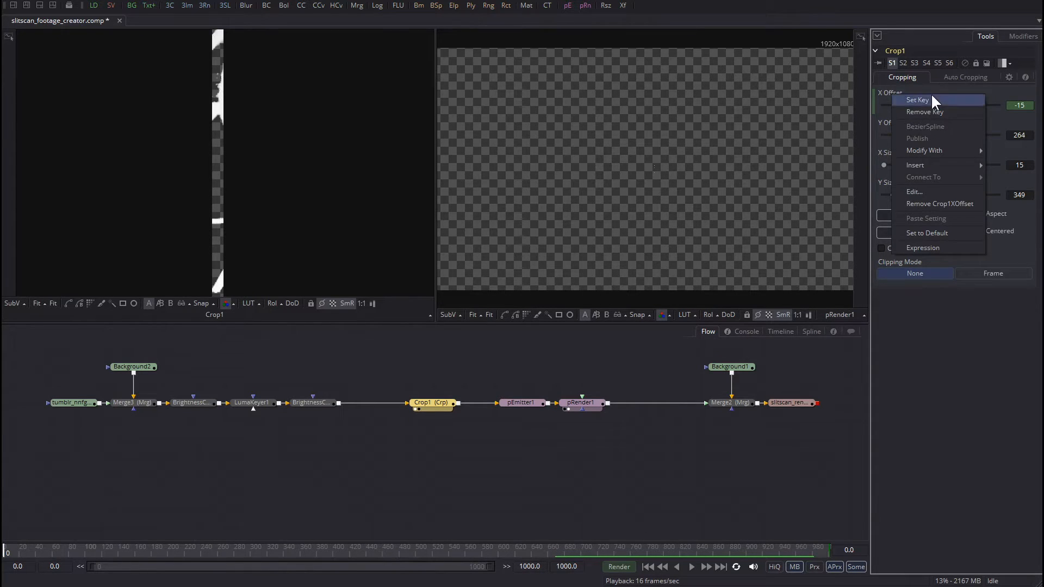
pyautogui.click(549, 362)
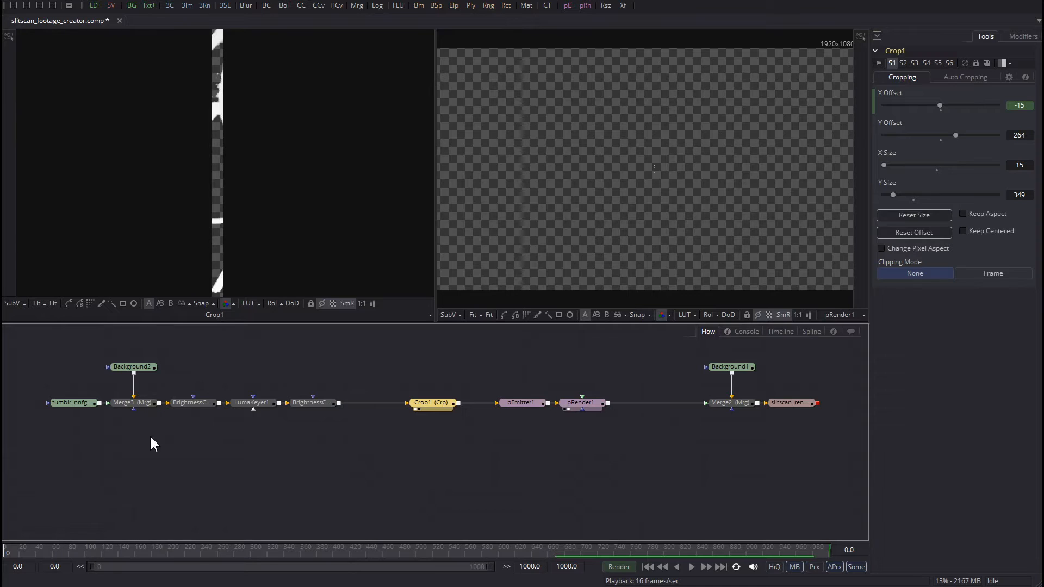
# Step: Scrub from frame 1000 through frame 550 back to frame 0 to examine Crop1's X Offset animation
pyautogui.click(824, 551)
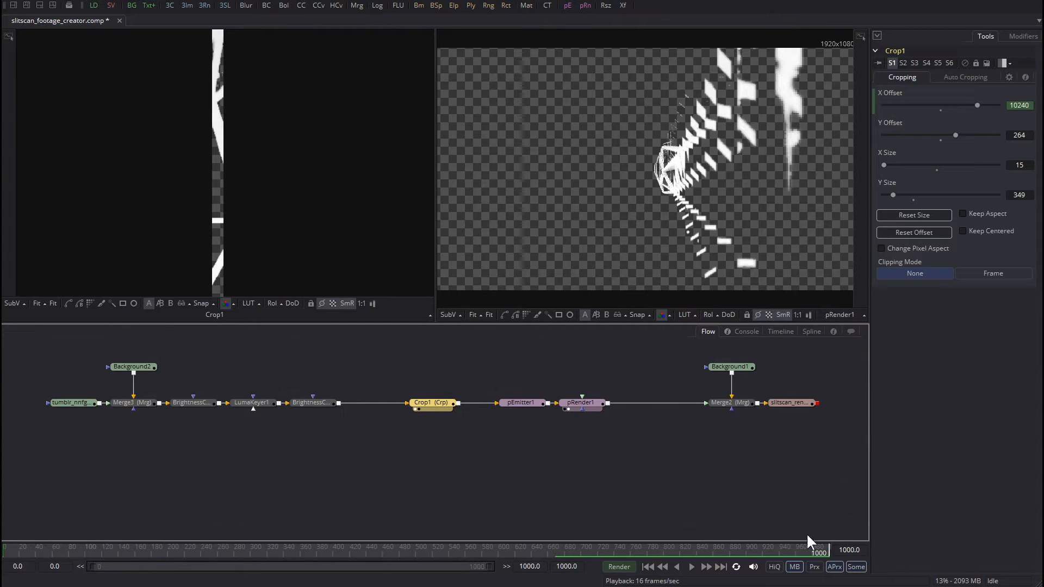
pyautogui.moveTo(827, 548); pyautogui.dragTo(457, 555)
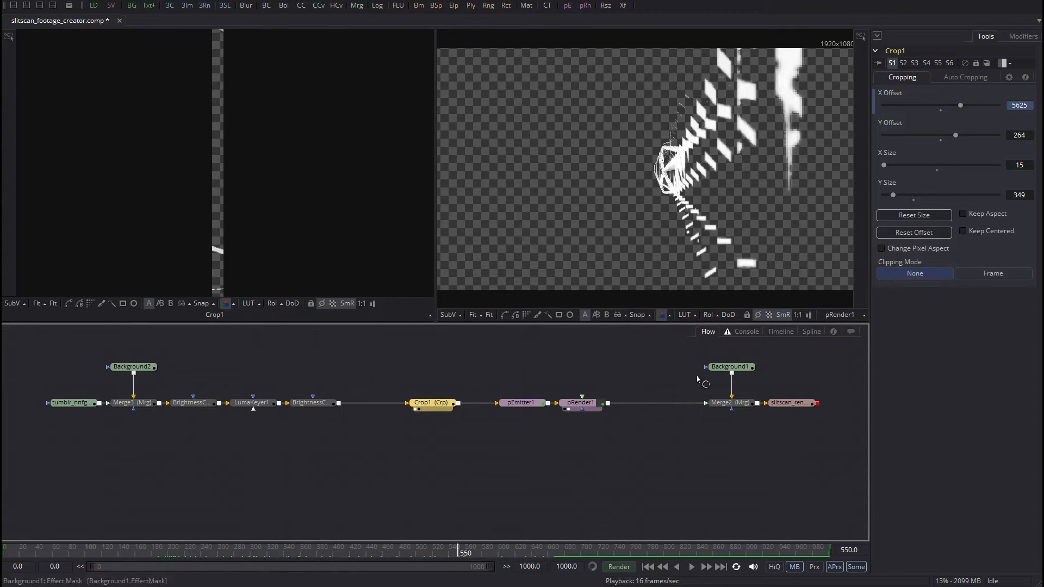
pyautogui.moveTo(459, 553); pyautogui.dragTo(6, 549)
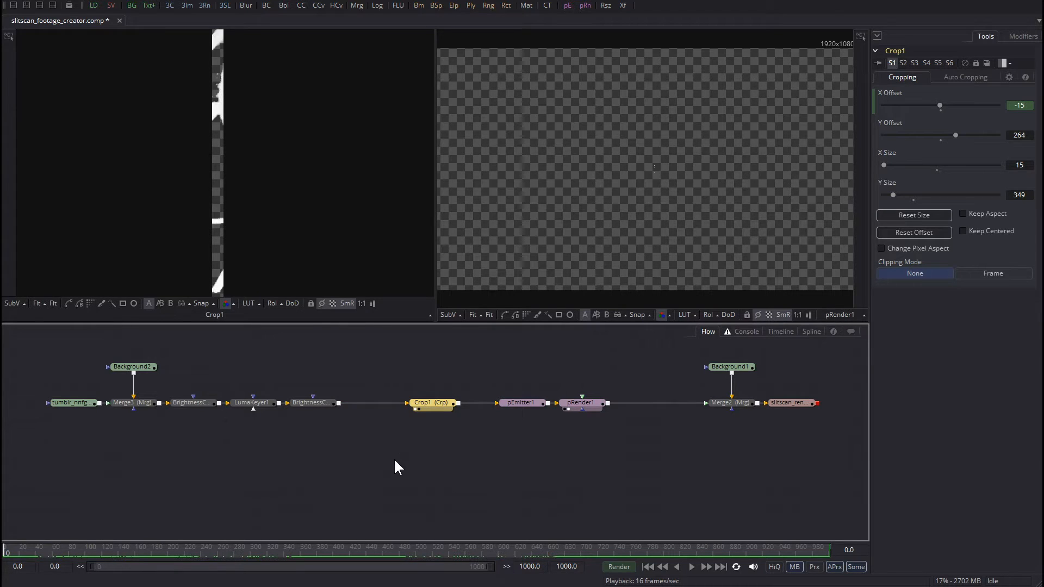
# Step: Show the settings of pEmitter1 and move the playhead to frame 203 to view its particles
pyautogui.click(524, 401)
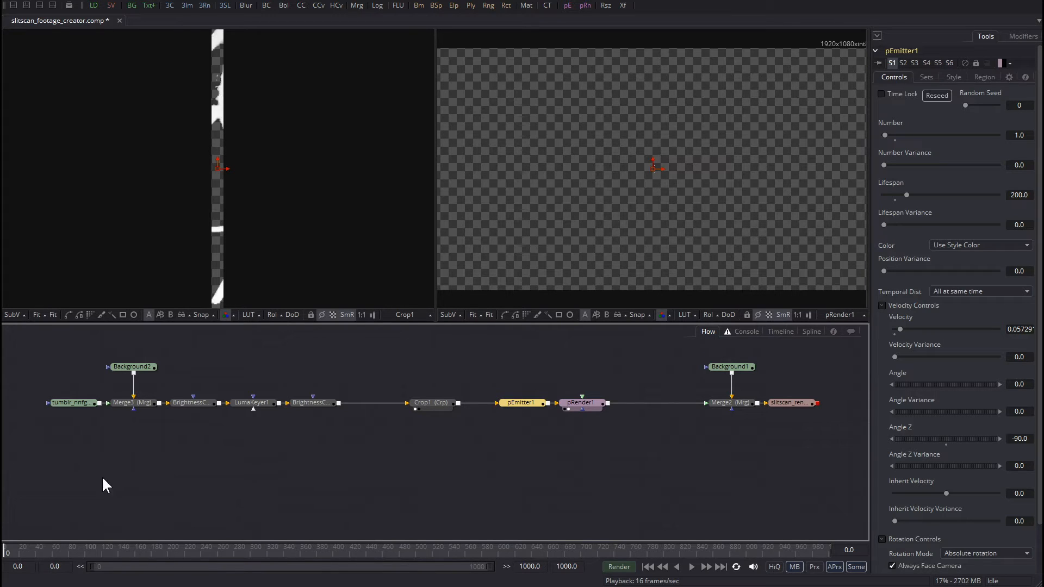
pyautogui.moveTo(55, 544); pyautogui.dragTo(171, 551)
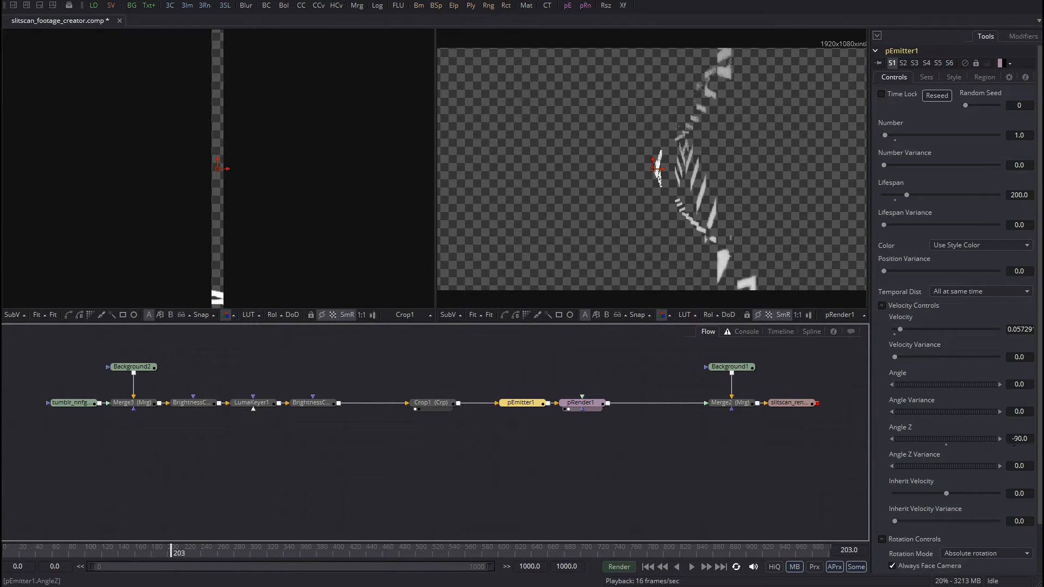
# Step: Try pEmitter1's Angle Z at its default of 0, and set it back to -90
pyautogui.moveTo(947, 438)
pyautogui.mouseDown()
pyautogui.moveTo(956, 439)
pyautogui.moveTo(943, 442)
pyautogui.mouseUp()
pyautogui.doubleClick(945, 444)
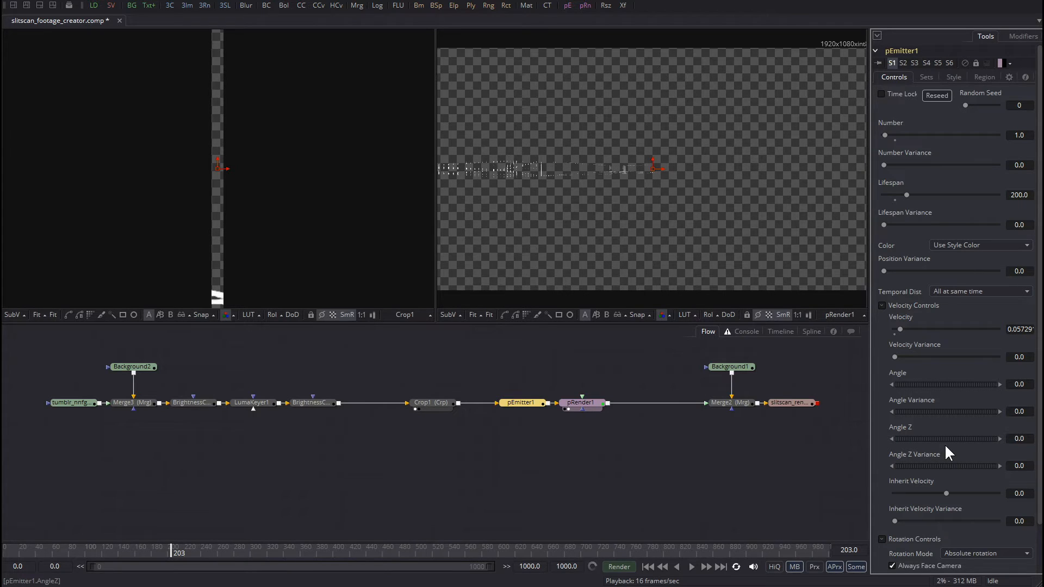
pyautogui.click(1019, 439)
pyautogui.write('-90')
pyautogui.press('Tab')
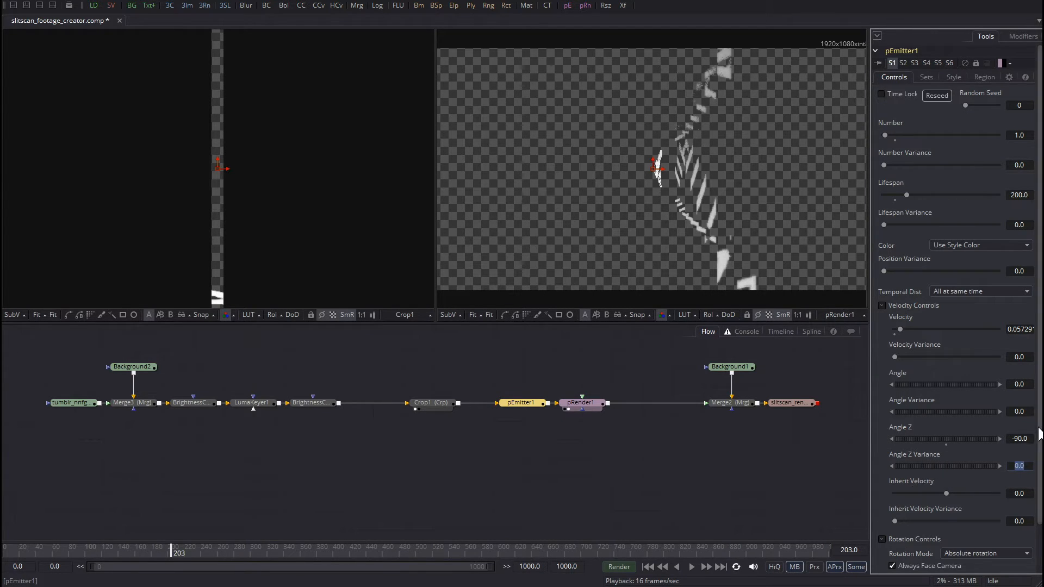
# Step: Review pEmitter1's remaining emitter settings down to the Rotation Controls
pyautogui.scroll(-3, 1034, 443)
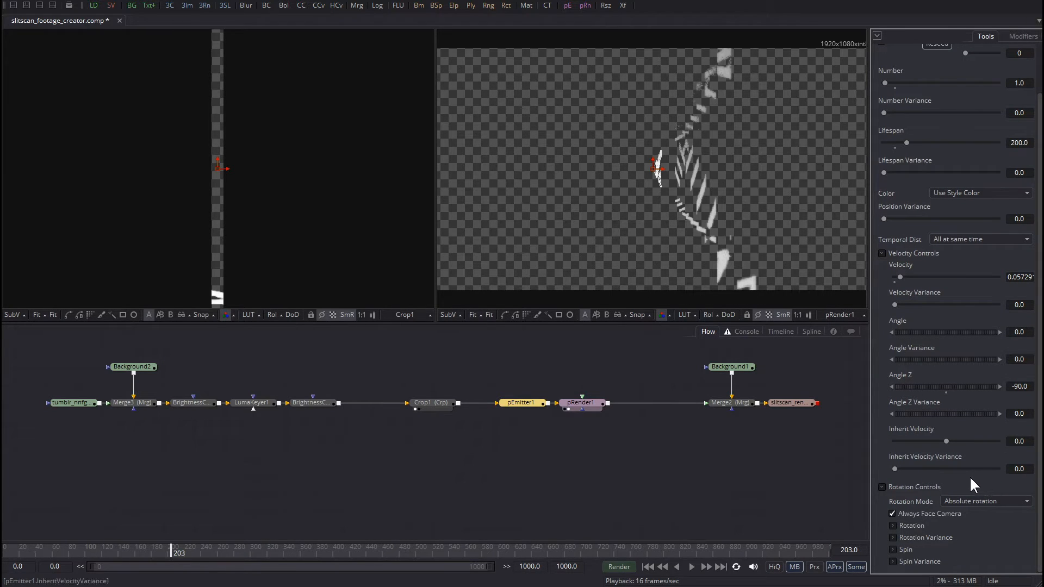
pyautogui.moveTo(1039, 468); pyautogui.dragTo(1031, 344)
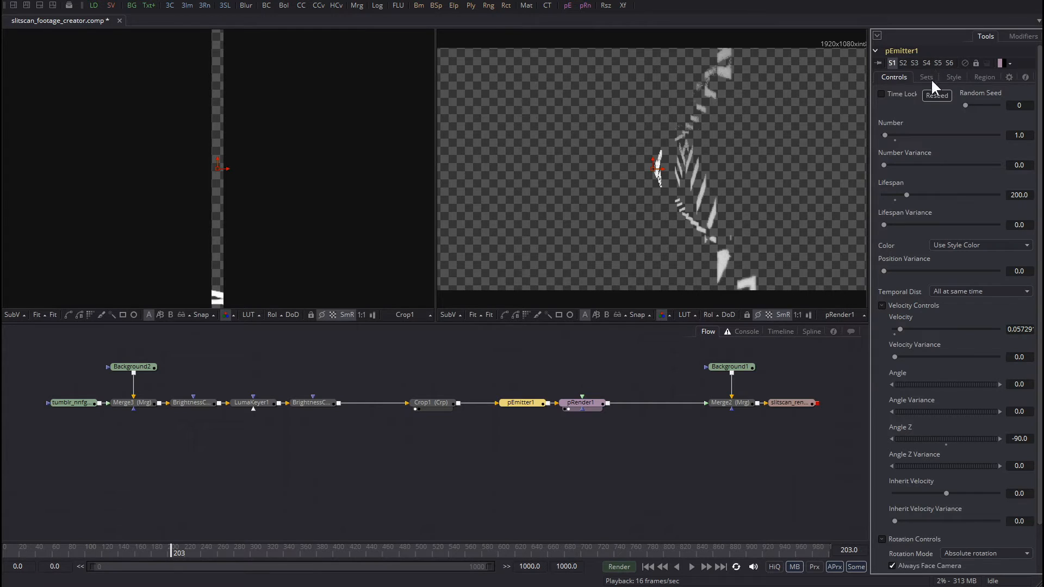
# Step: Try switching off Always Face Camera in pEmitter1's Rotation Controls, and switch it back on
pyautogui.moveTo(1039, 261); pyautogui.dragTo(1036, 321)
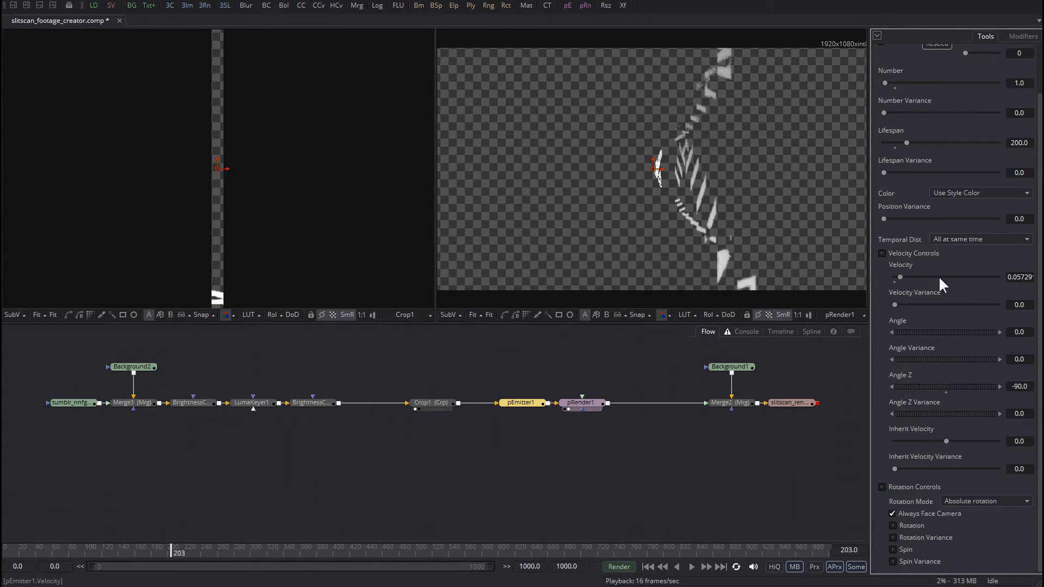
pyautogui.click(894, 514)
pyautogui.click(893, 513)
pyautogui.scroll(2, 1004, 328)
# Step: Review pEmitter1's Sets and Style settings and look through the available particle styles, keeping Bitmap
pyautogui.click(926, 76)
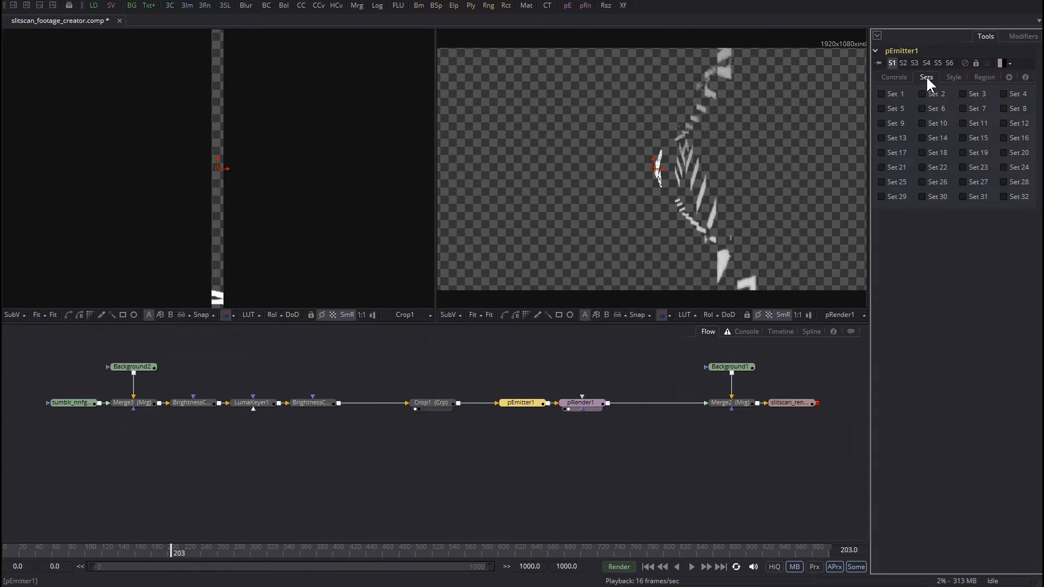
pyautogui.click(957, 78)
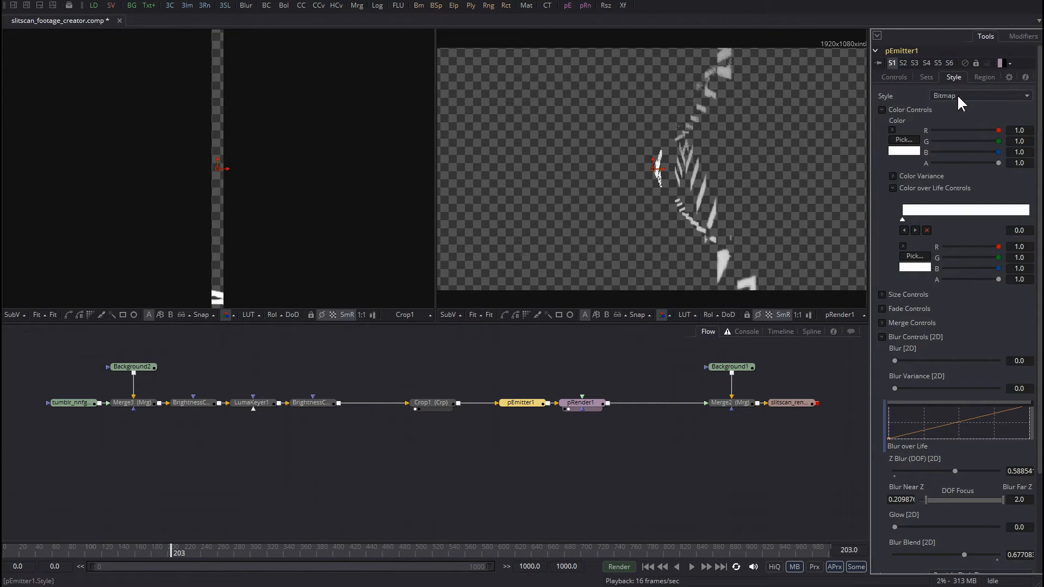
pyautogui.click(967, 96)
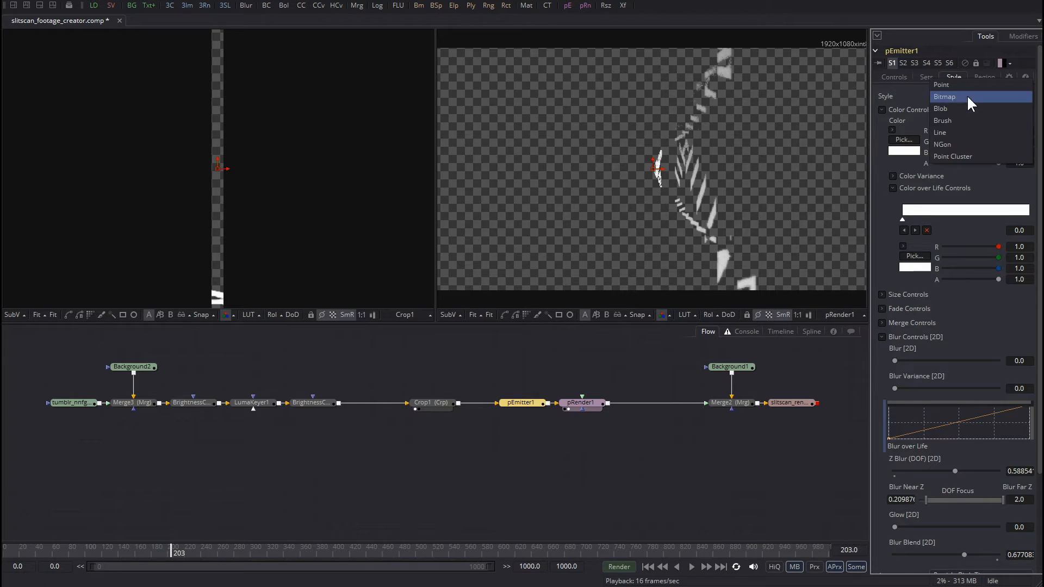
pyautogui.click(922, 96)
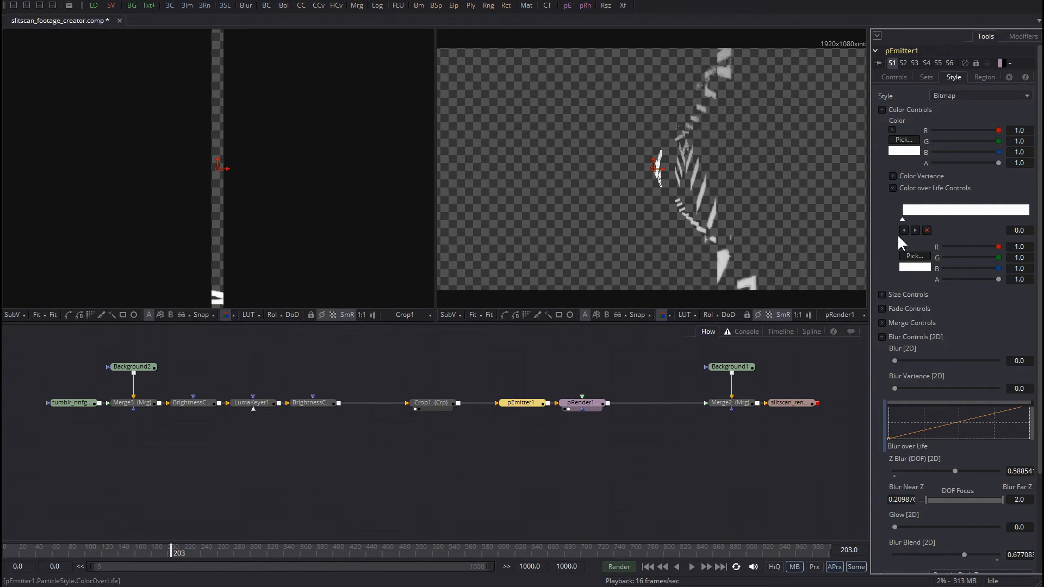
# Step: Examine pEmitter1's remaining Style settings down to the Style Bitmap source, and return to the Color Controls
pyautogui.moveTo(1039, 115); pyautogui.dragTo(1032, 249)
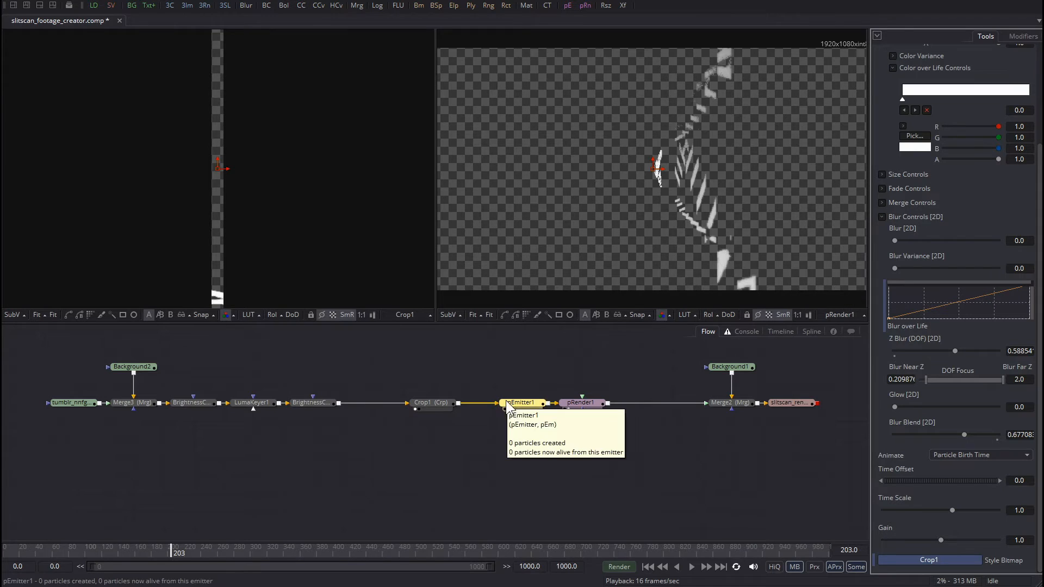
pyautogui.scroll(4, 1004, 419)
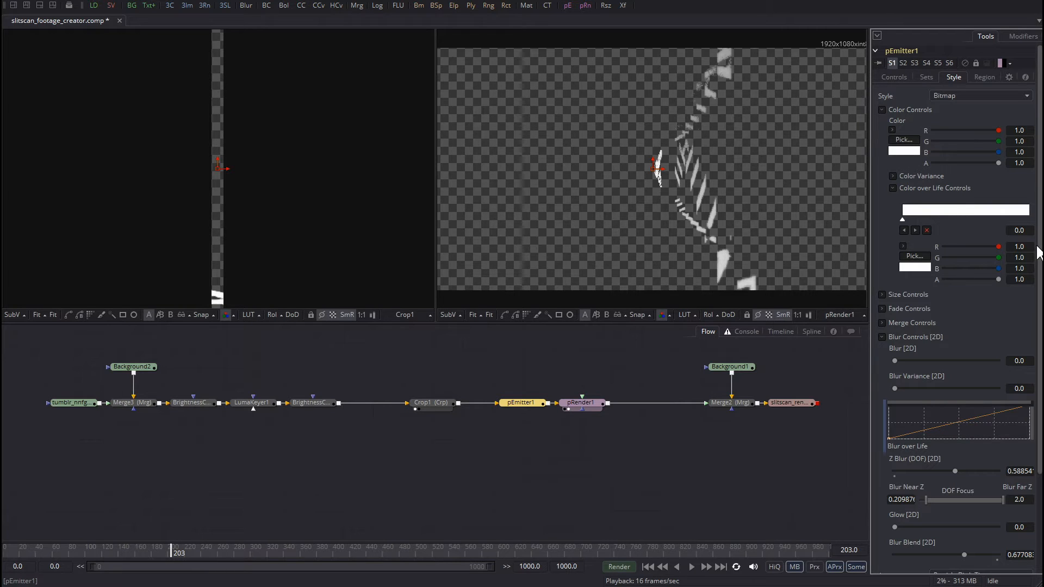
pyautogui.scroll(-1, 1039, 270)
pyautogui.moveTo(1039, 270); pyautogui.dragTo(1031, 246)
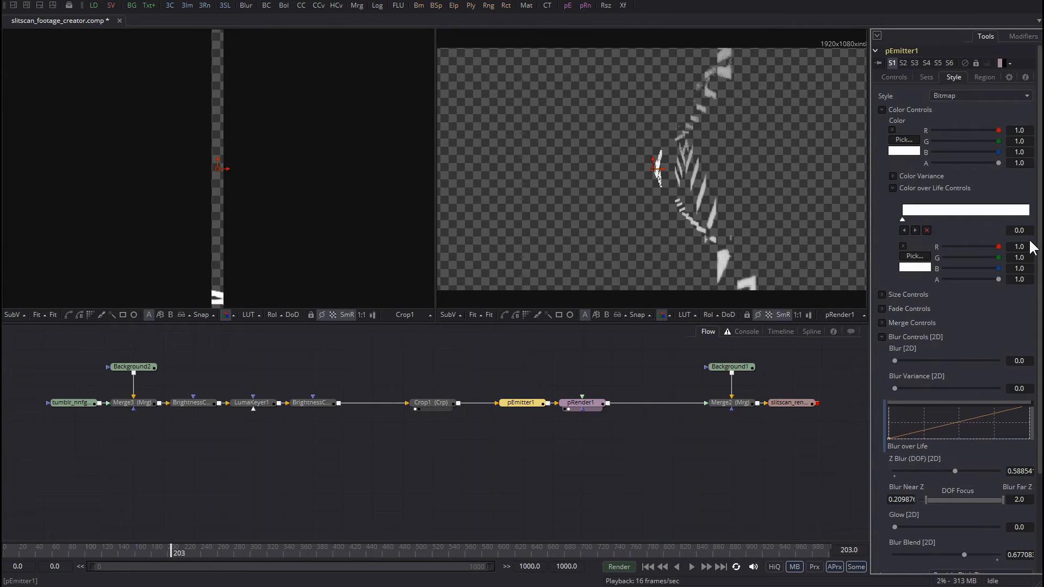
# Step: Inspect pEmitter1's Size, Fade and Merge Controls one after another, and collapse the Blur Controls
pyautogui.moveTo(1039, 248); pyautogui.dragTo(1040, 314)
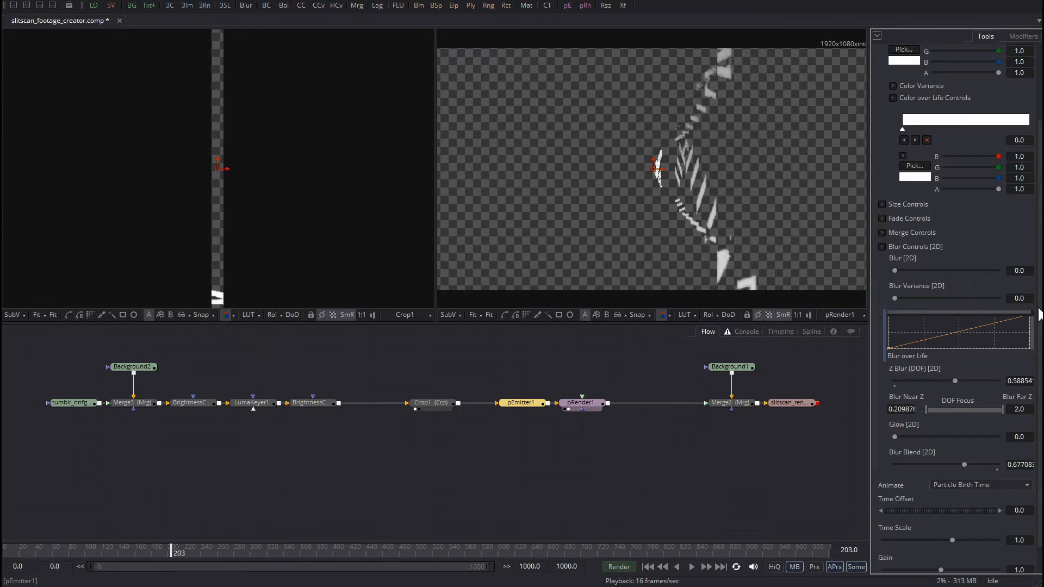
pyautogui.click(881, 205)
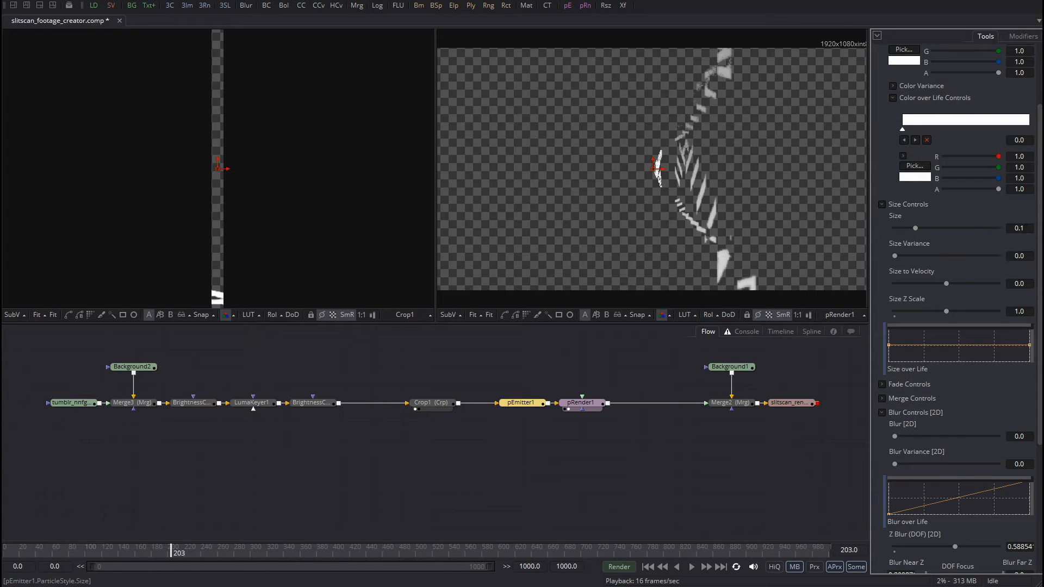
pyautogui.click(881, 205)
pyautogui.click(883, 218)
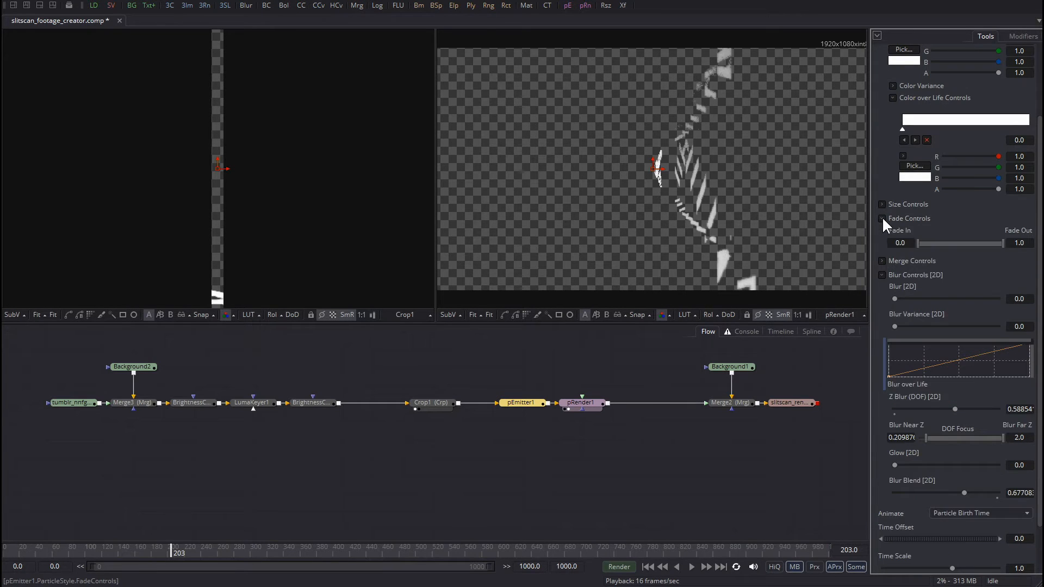
pyautogui.click(882, 218)
pyautogui.click(882, 233)
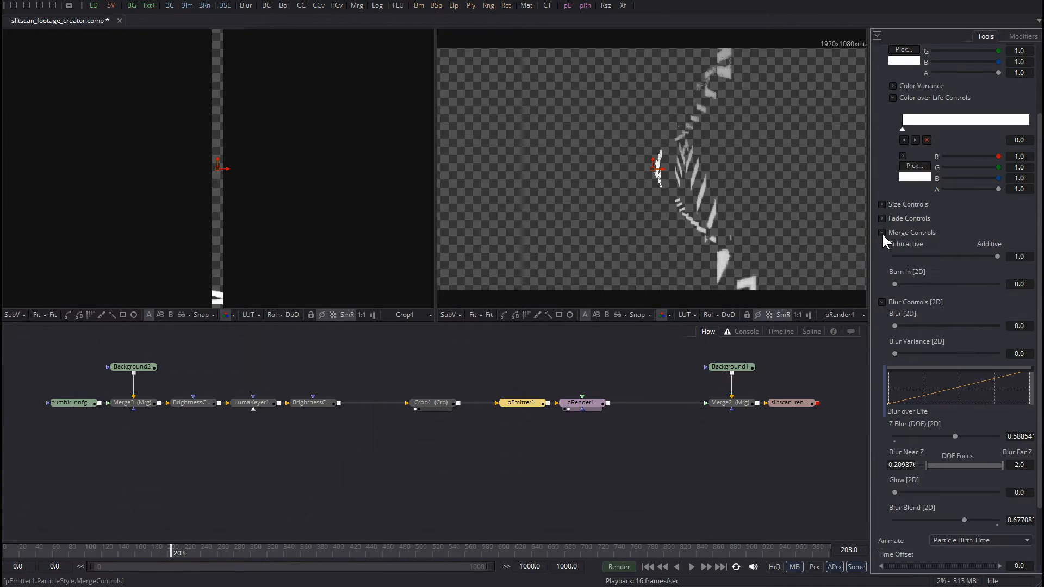
pyautogui.click(881, 233)
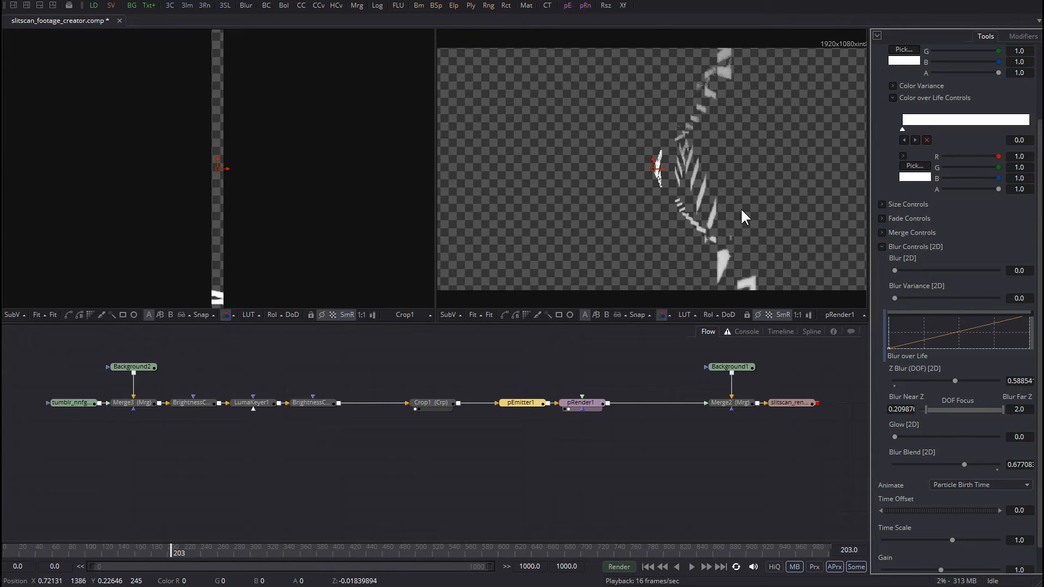
pyautogui.click(881, 247)
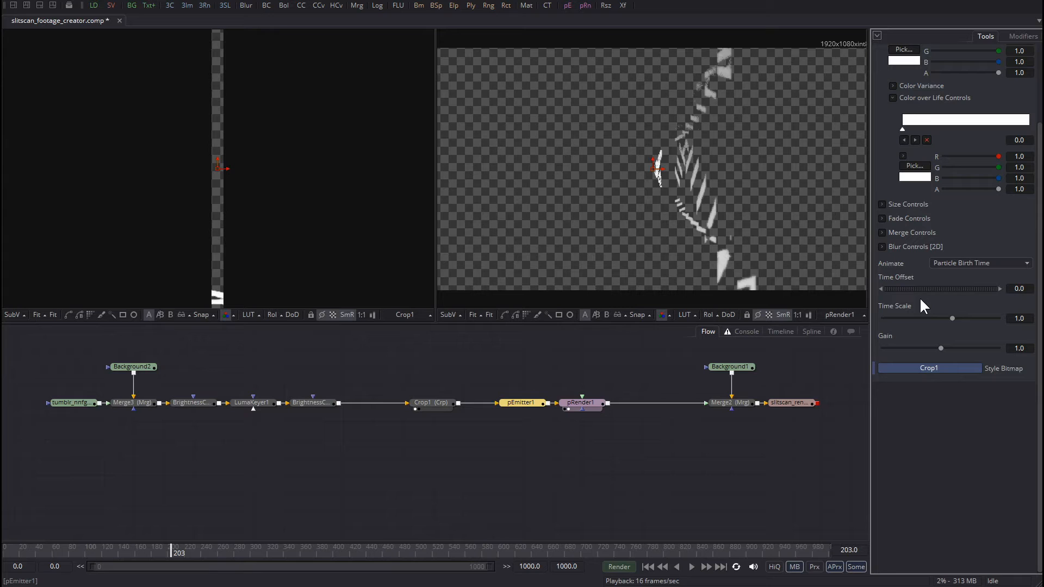
# Step: Show pRender1's settings and review its Scene offsets, rotation and zoom, its Grid and its Image settings
pyautogui.click(593, 402)
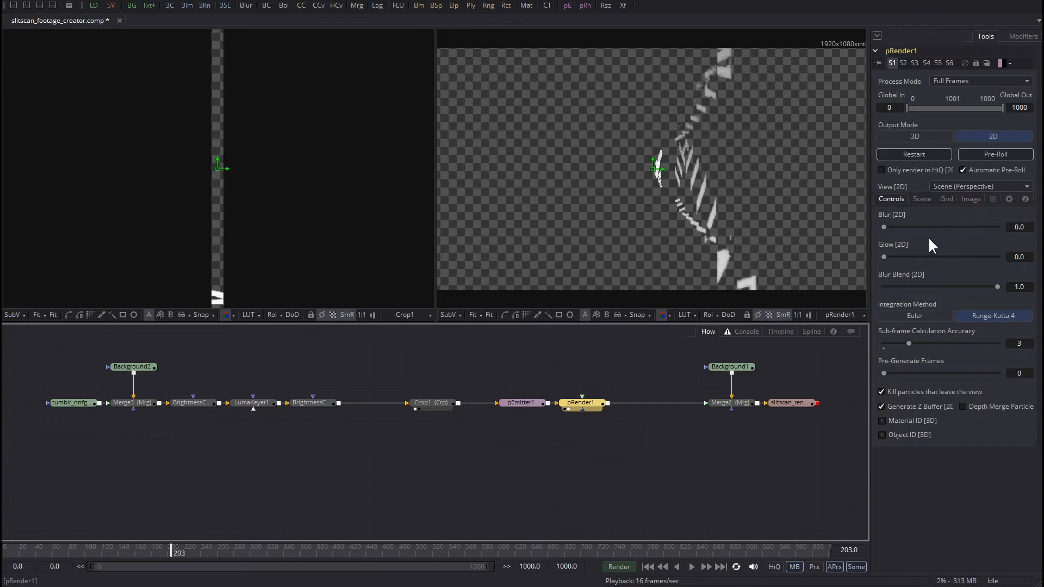
pyautogui.click(919, 198)
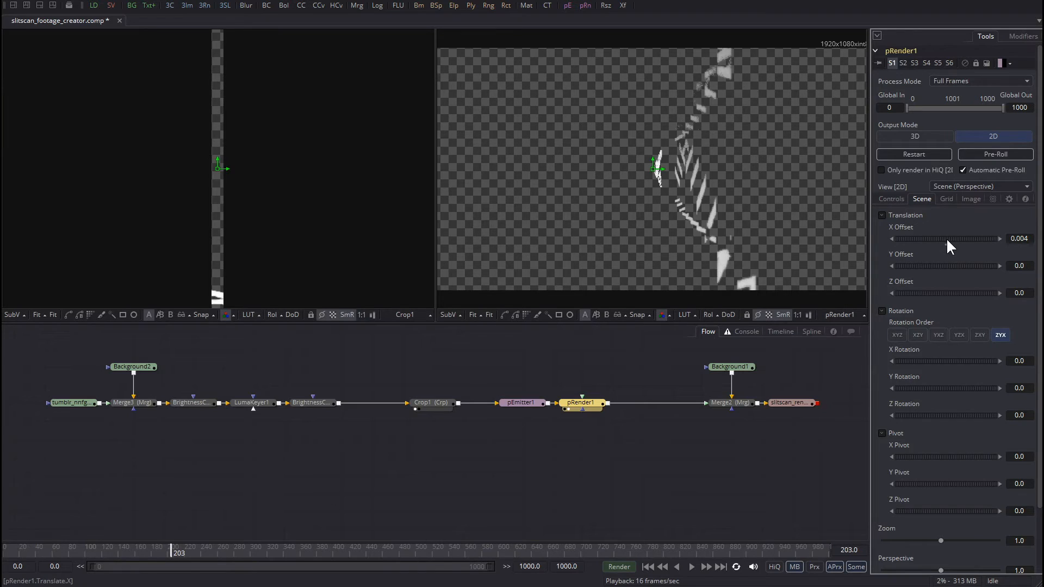
pyautogui.moveTo(947, 240); pyautogui.dragTo(947, 239)
pyautogui.scroll(-3, 938, 308)
pyautogui.scroll(-1, 941, 304)
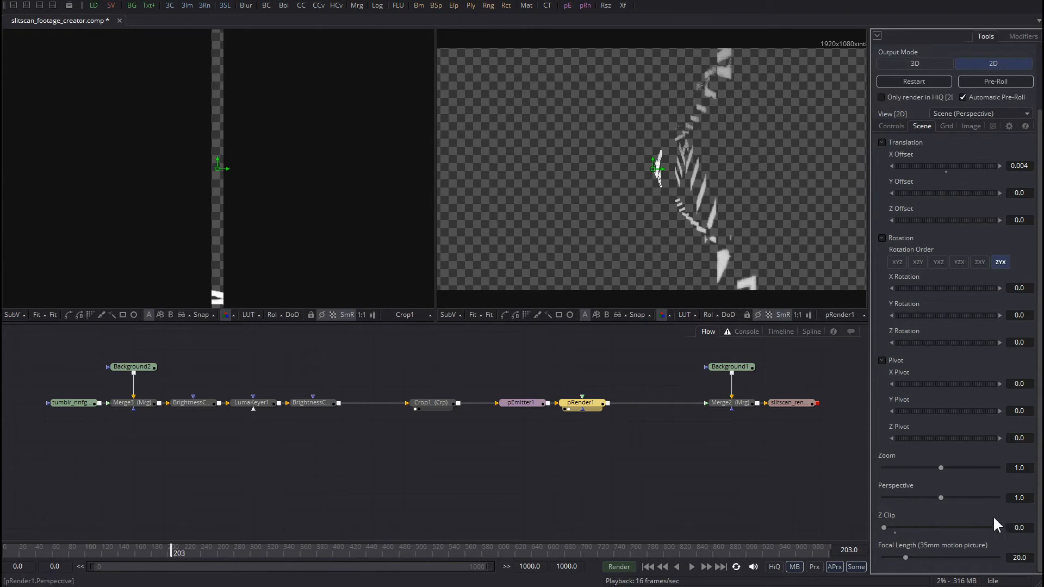
pyautogui.moveTo(945, 468)
pyautogui.mouseDown()
pyautogui.moveTo(990, 466)
pyautogui.moveTo(889, 467)
pyautogui.moveTo(942, 466)
pyautogui.mouseUp()
pyautogui.scroll(3, 996, 321)
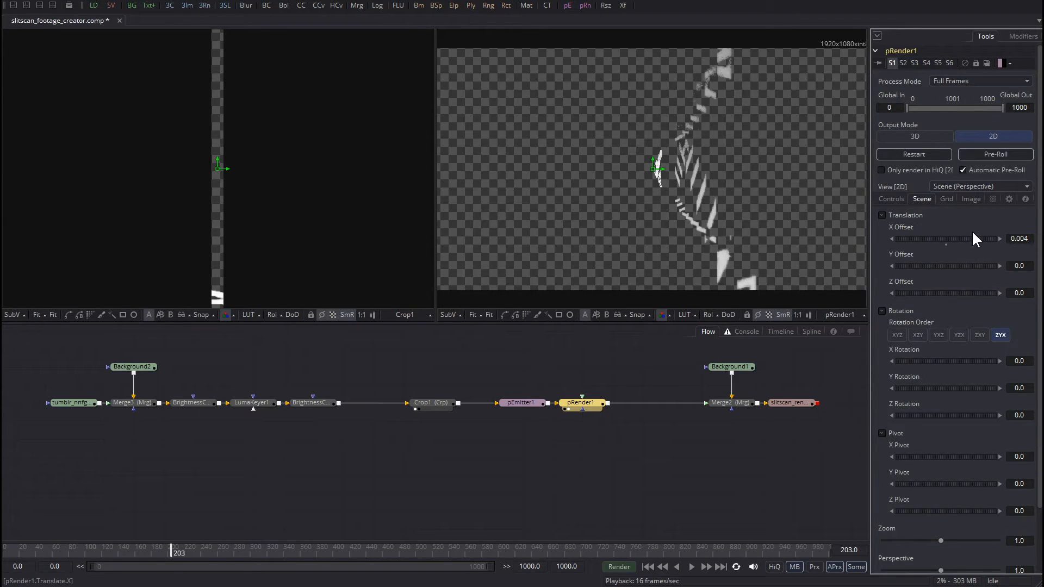
pyautogui.click(946, 198)
pyautogui.click(967, 200)
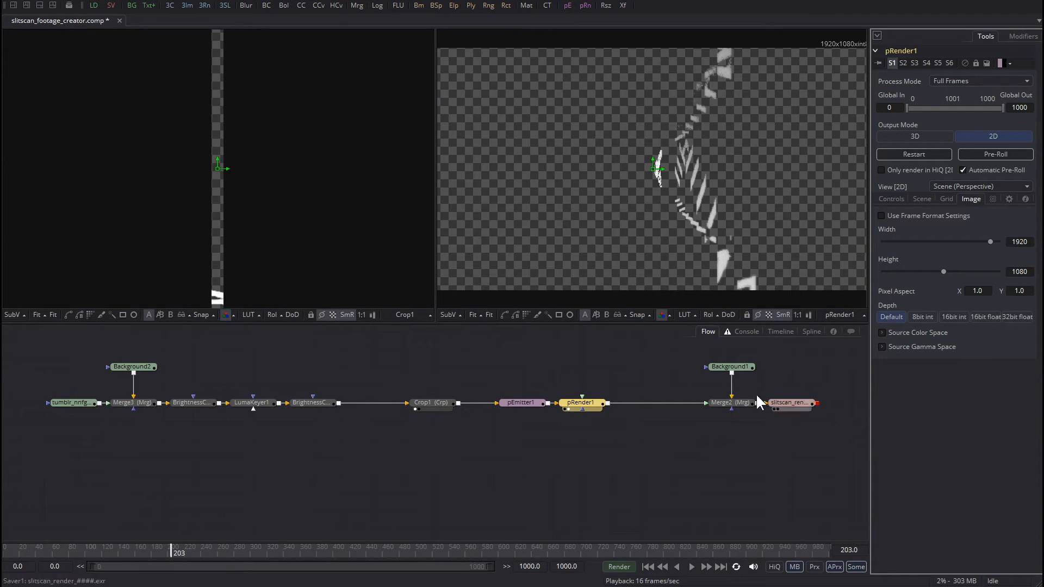
# Step: View Background1 in the first viewer and the Merge2 result in the second viewer
pyautogui.click(726, 364)
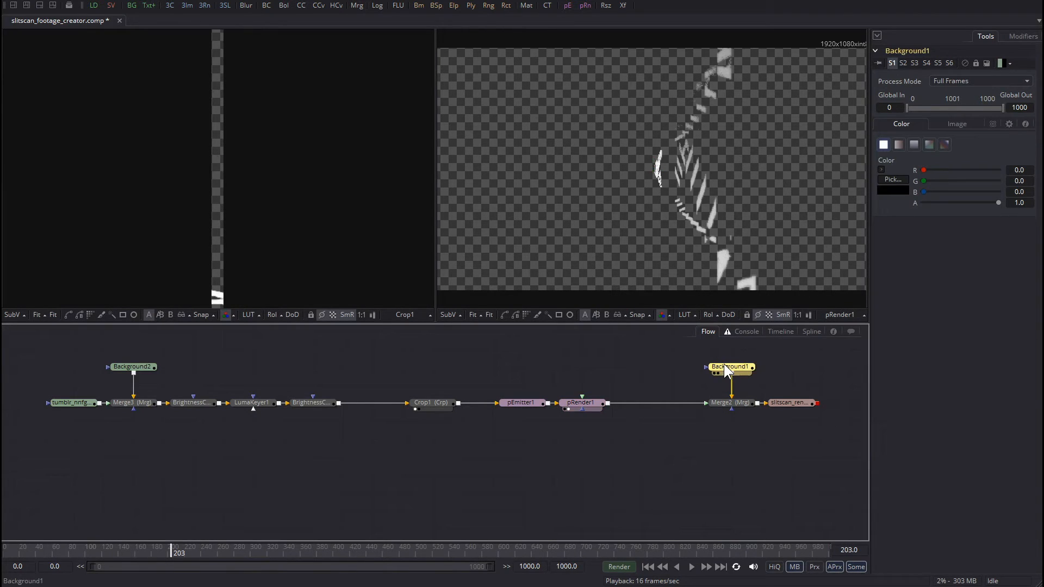
pyautogui.press('1')
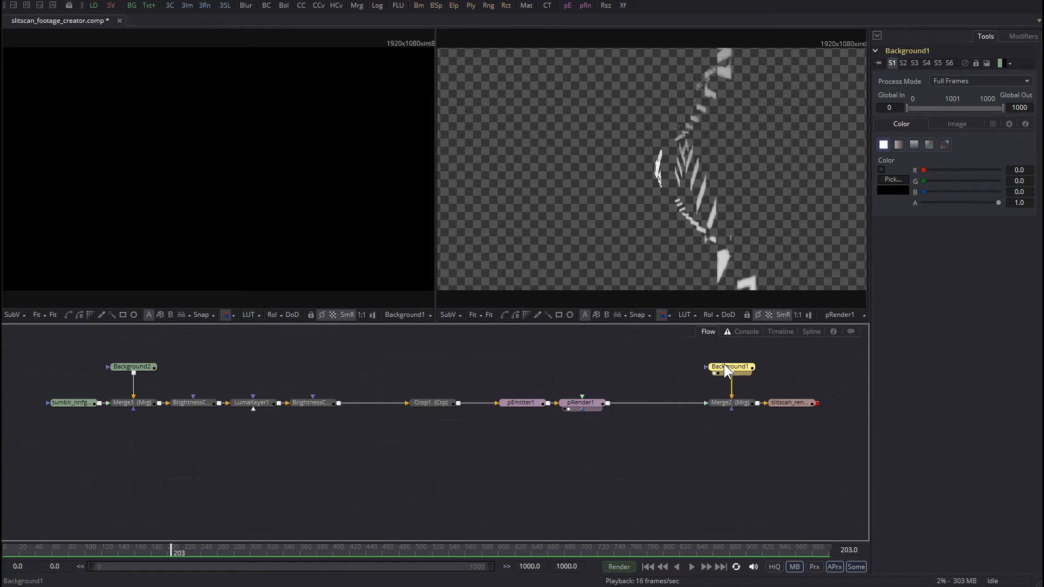
pyautogui.click(727, 402)
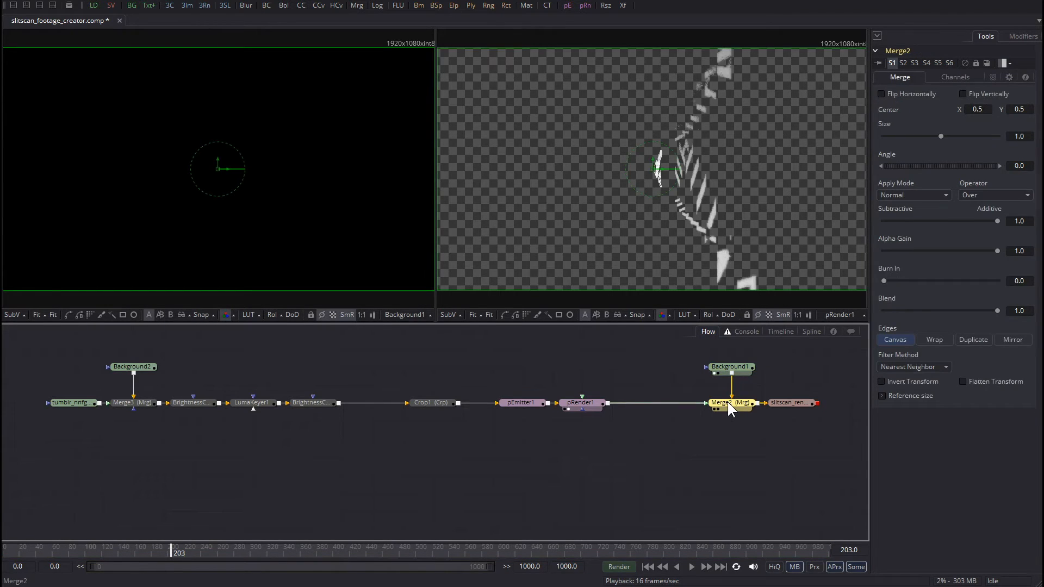
pyautogui.press('2')
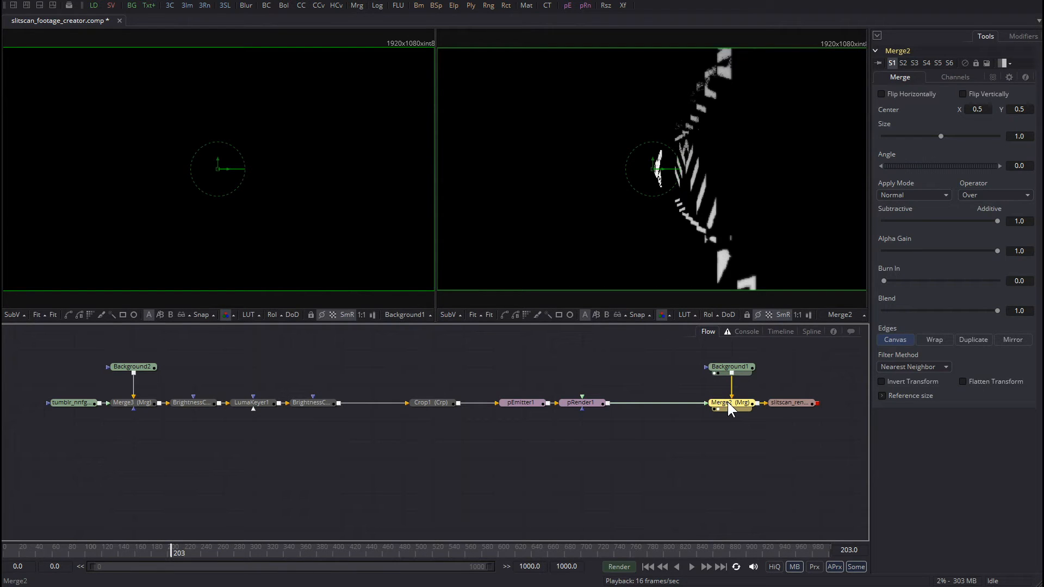
# Step: Show the settings of the slitscan_render saver and start the Final render of frames 0 to 1000 at full size
pyautogui.click(789, 403)
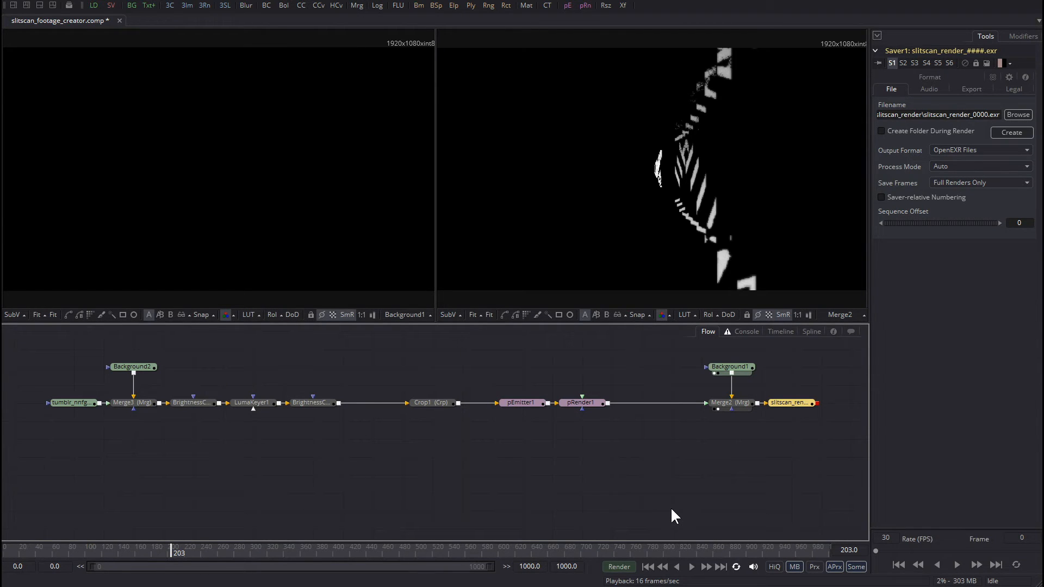
pyautogui.click(611, 566)
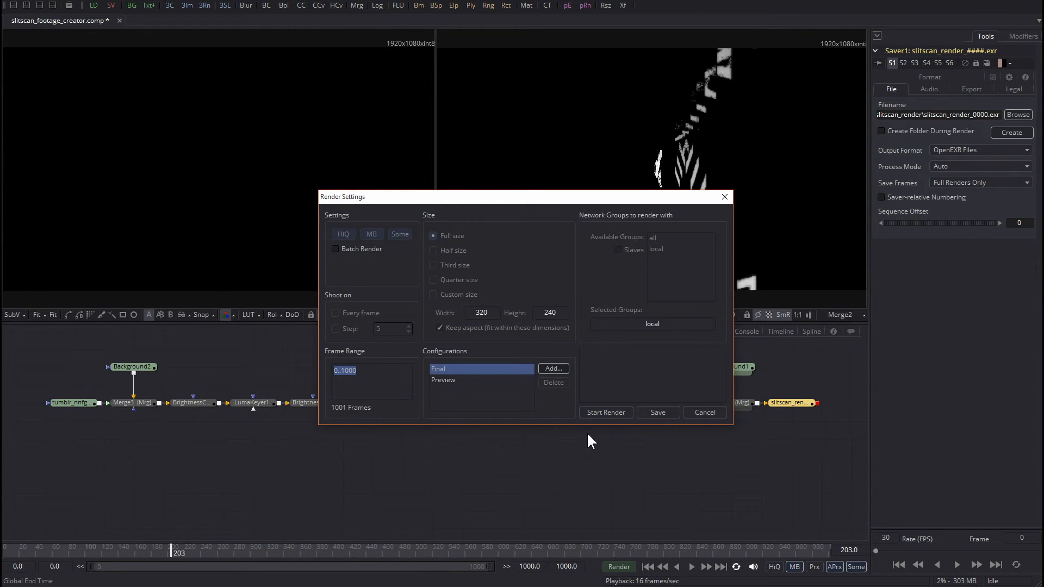
pyautogui.click(599, 415)
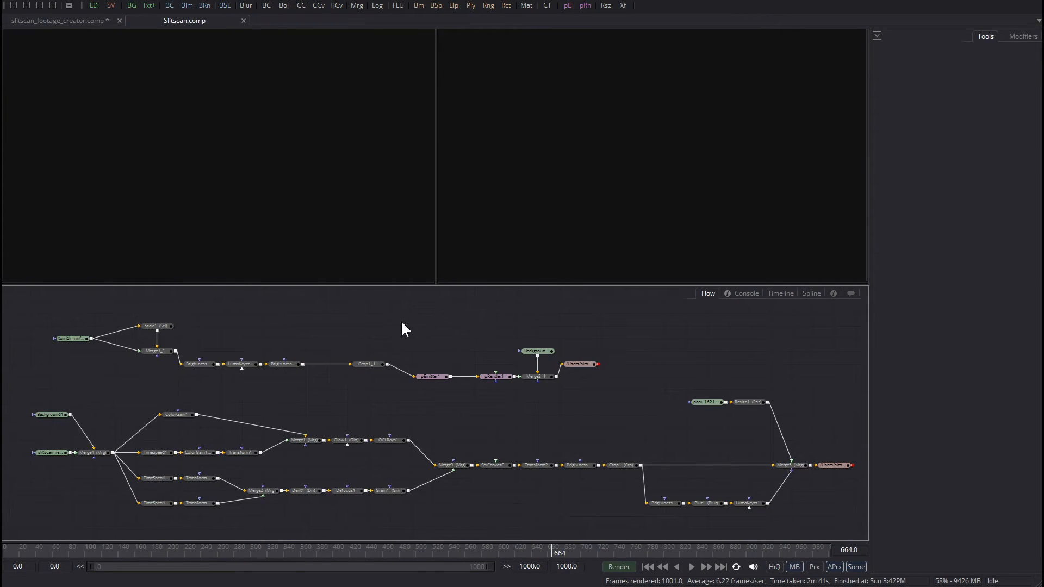
# Step: Show the settings of Background1 in Slitscan.comp's lower node chain and view it in the first viewer
pyautogui.moveTo(63, 309); pyautogui.dragTo(622, 312)
pyautogui.click(51, 413)
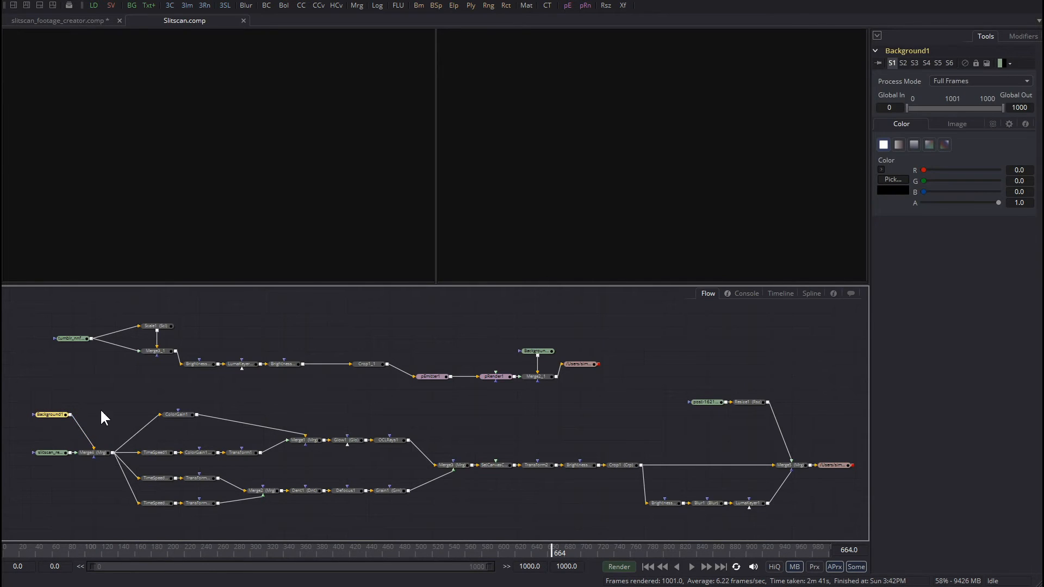
pyautogui.press('1')
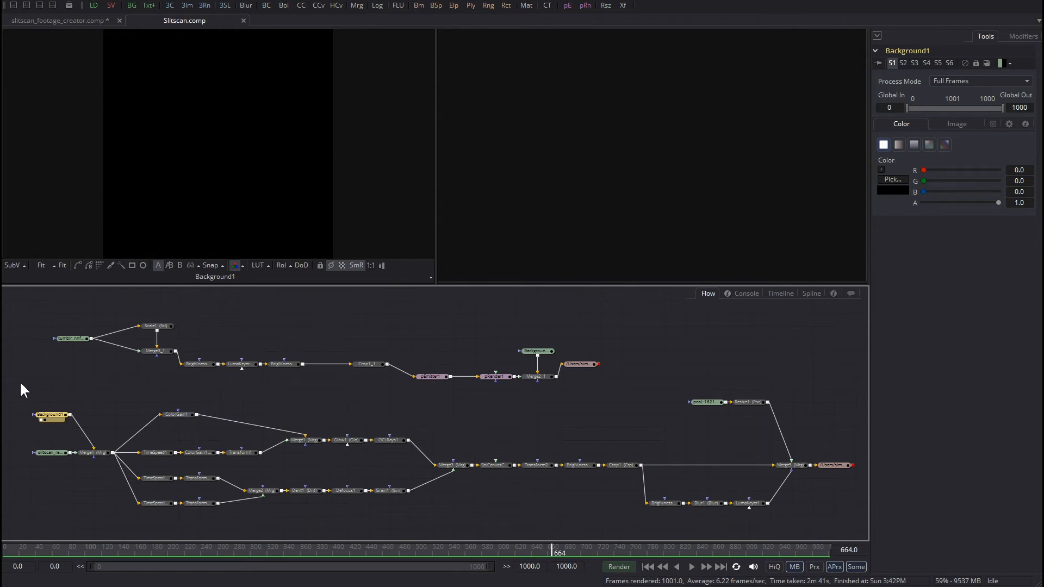
# Step: View the slitscan_render loader in the second viewer and scrub the playhead to frame 184 to examine the rendered footage
pyautogui.scroll(1, 99, 468)
pyautogui.scroll(-2, 115, 468)
pyautogui.scroll(3, 116, 461)
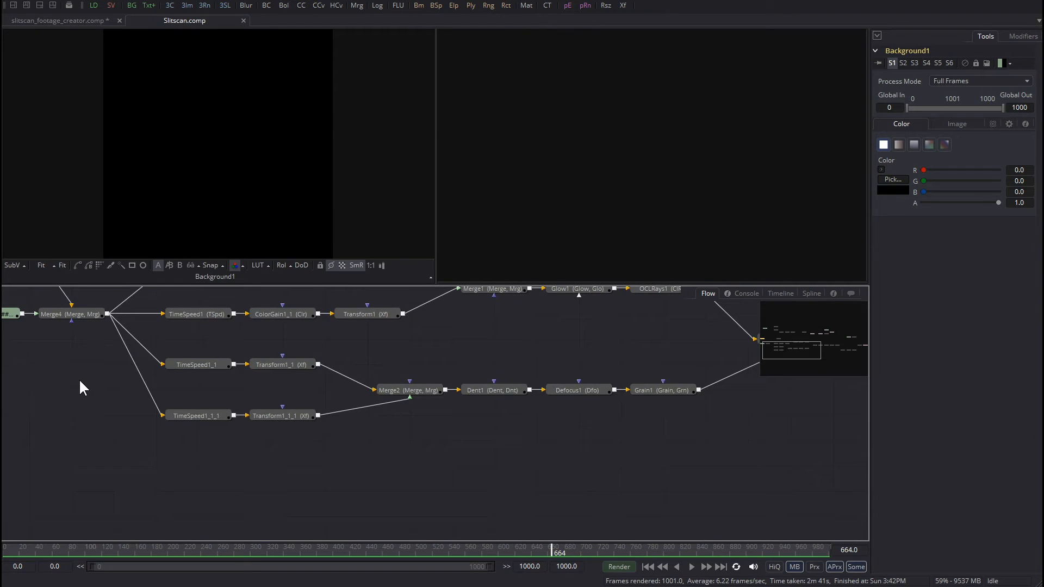
pyautogui.scroll(1, 79, 381)
pyautogui.scroll(1, 83, 390)
pyautogui.scroll(-1, 83, 399)
pyautogui.hscroll(-1, 83, 400)
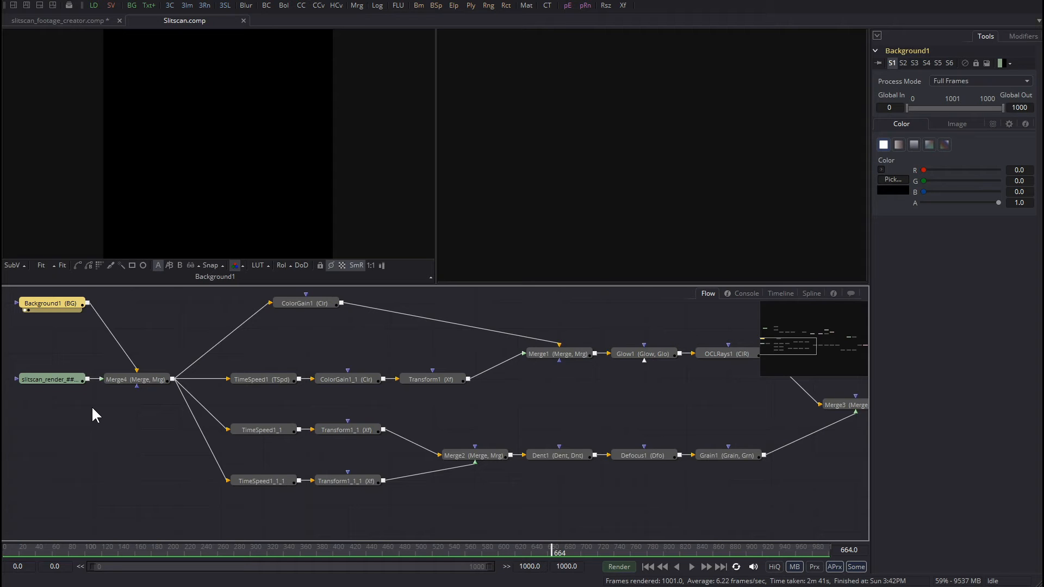
pyautogui.click(61, 378)
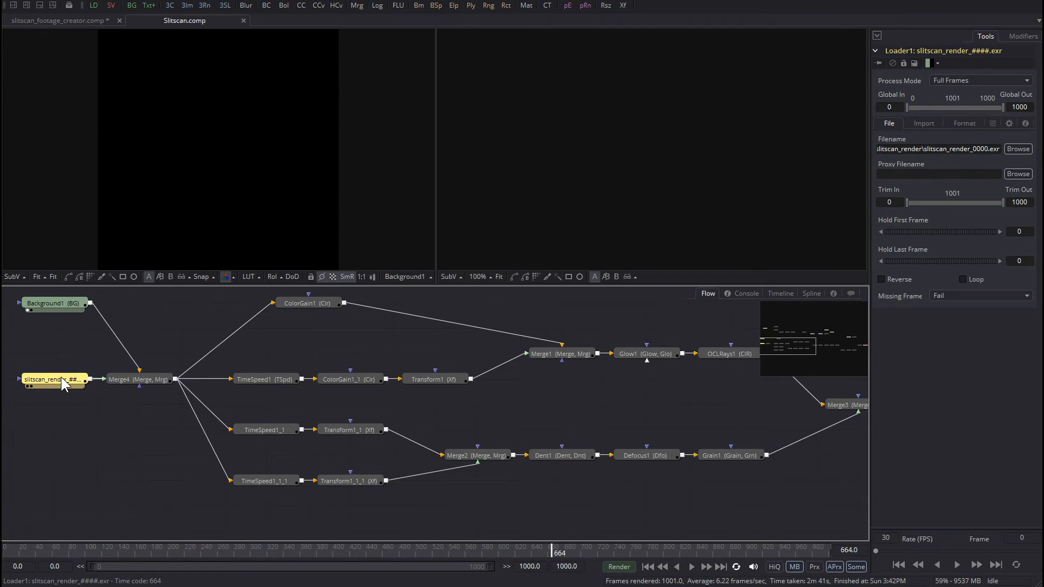
pyautogui.press('2')
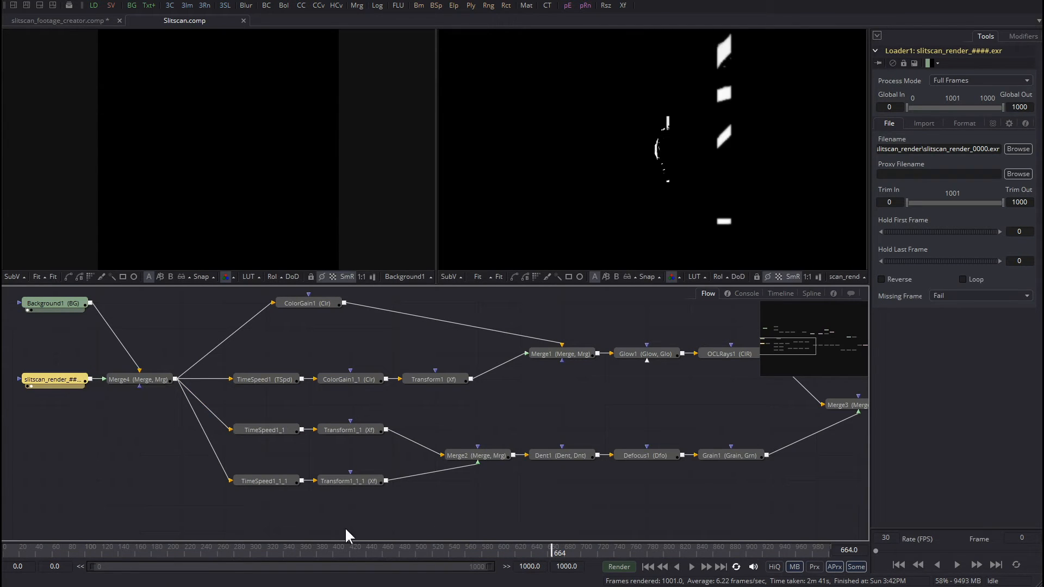
pyautogui.click(340, 548)
pyautogui.moveTo(464, 549); pyautogui.dragTo(154, 554)
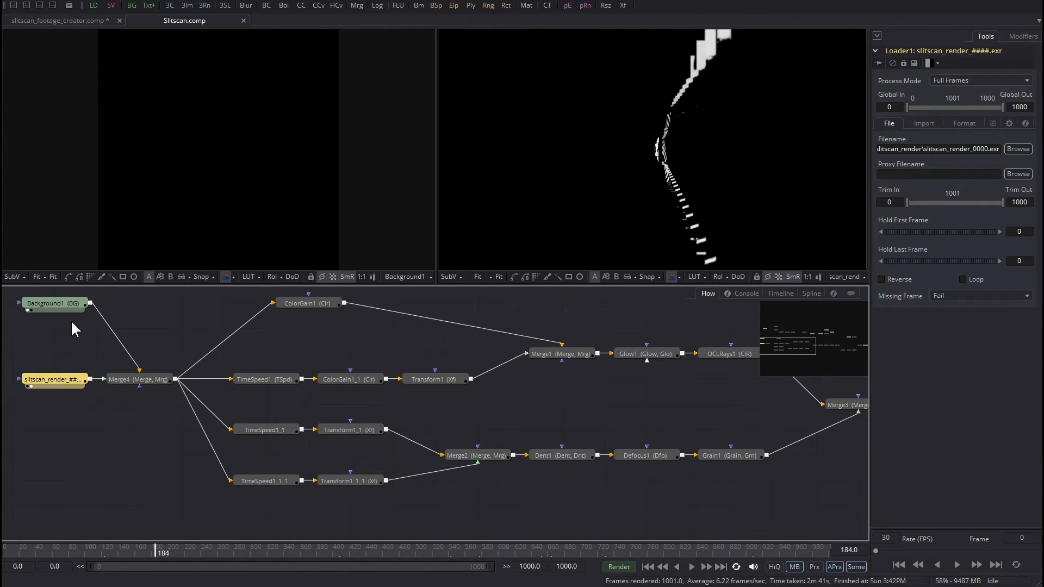
# Step: Show Background1's settings again and remove it from the first viewer
pyautogui.click(47, 302)
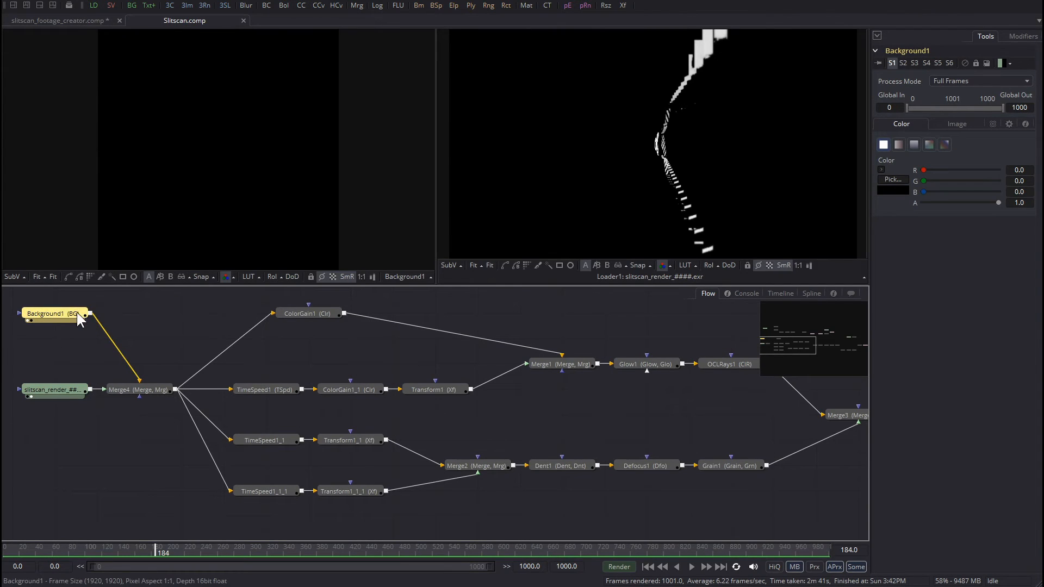
pyautogui.press('1')
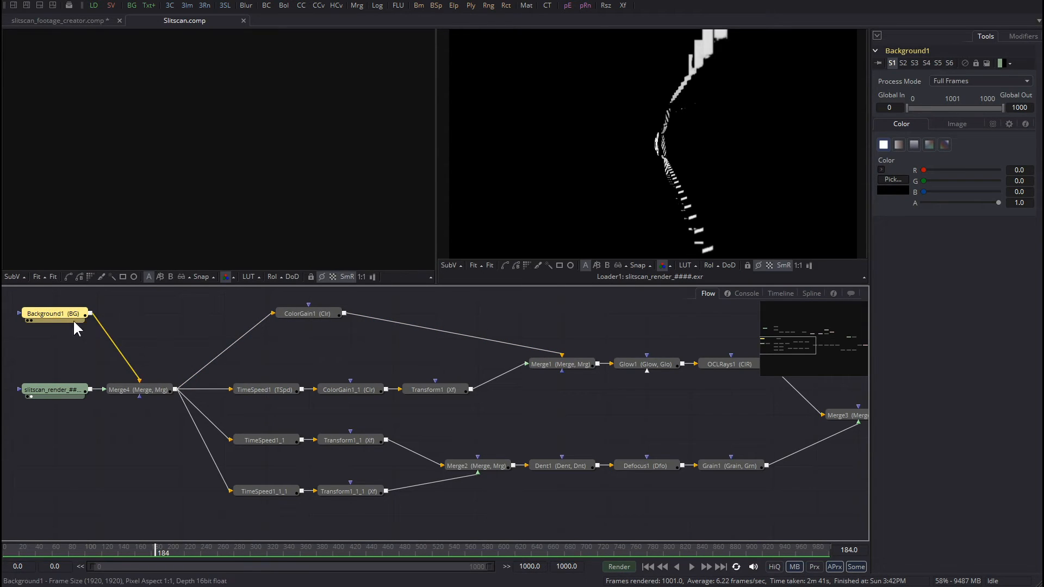
# Step: Show Background1's image size settings and the file settings of the slitscan_render loader
pyautogui.click(953, 124)
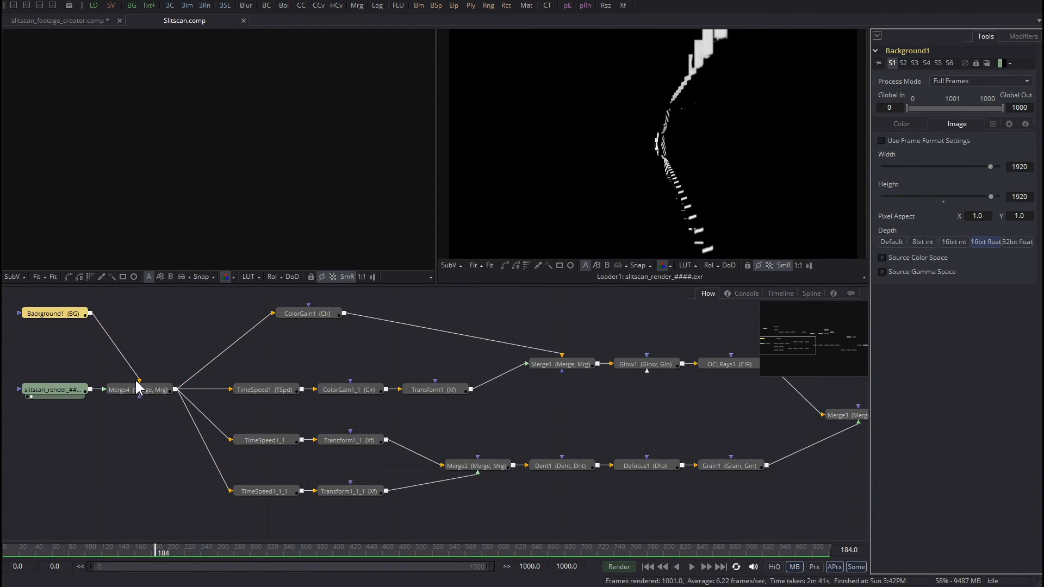
pyautogui.click(64, 387)
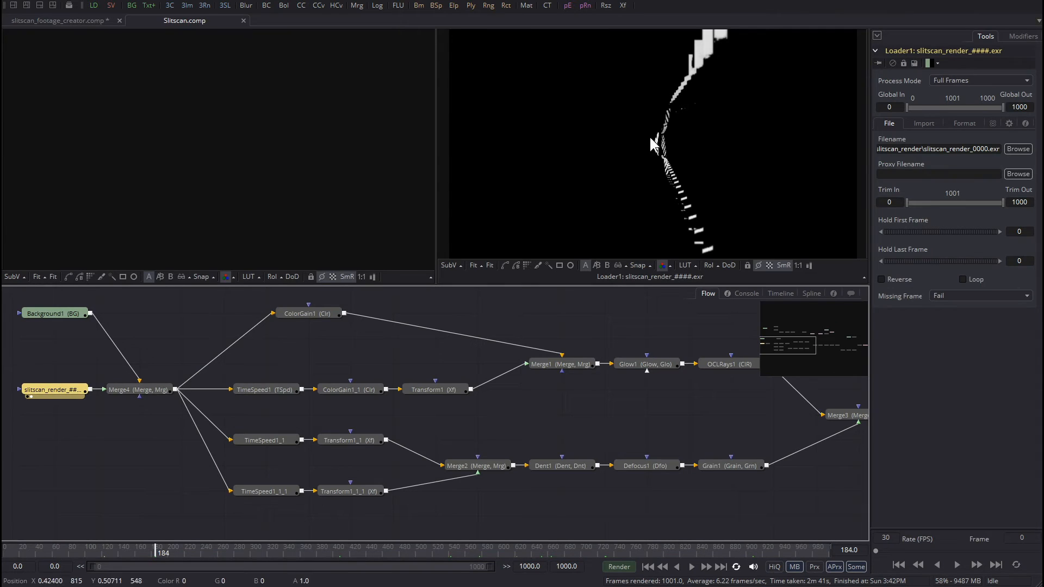
pyautogui.click(489, 266)
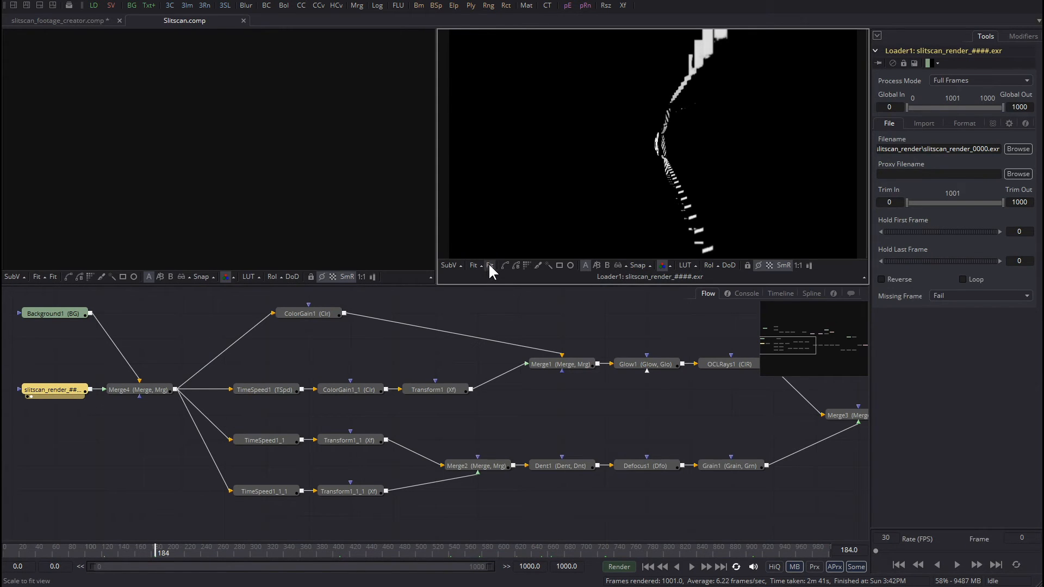
# Step: Show the settings of Merge4 and view its output in the second viewer
pyautogui.click(150, 387)
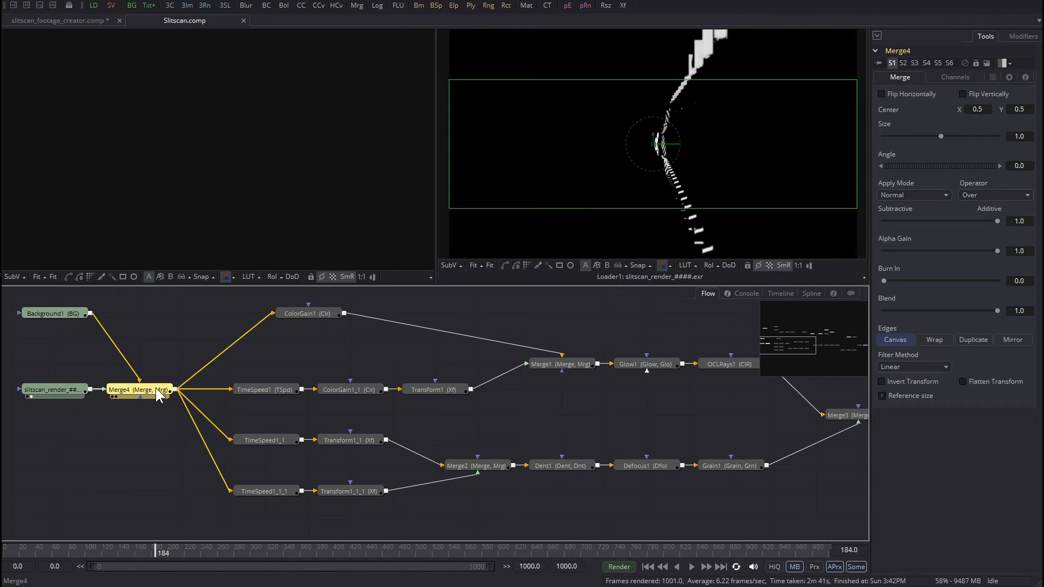
pyautogui.press('2')
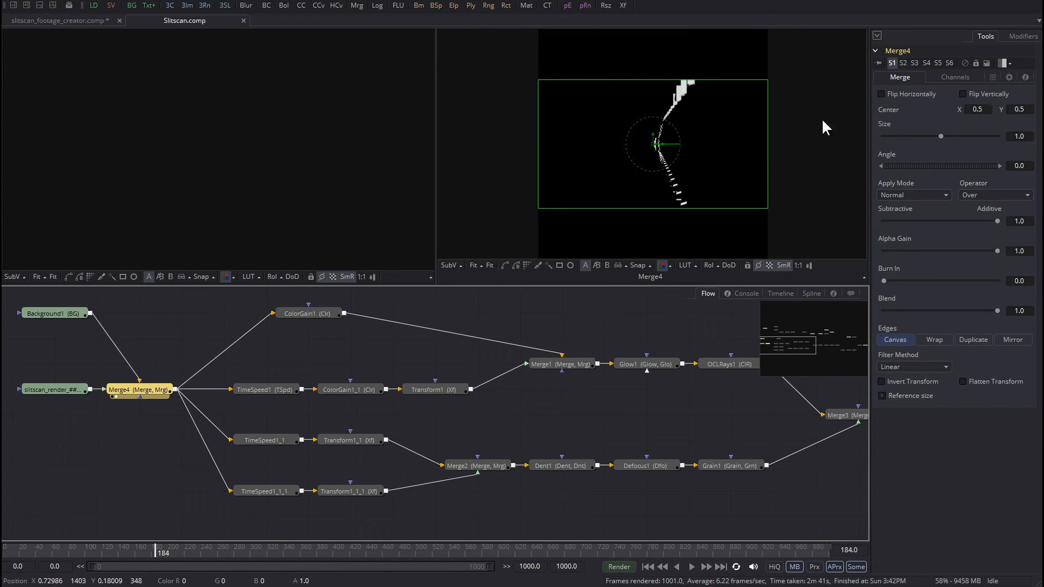
pyautogui.click(778, 159)
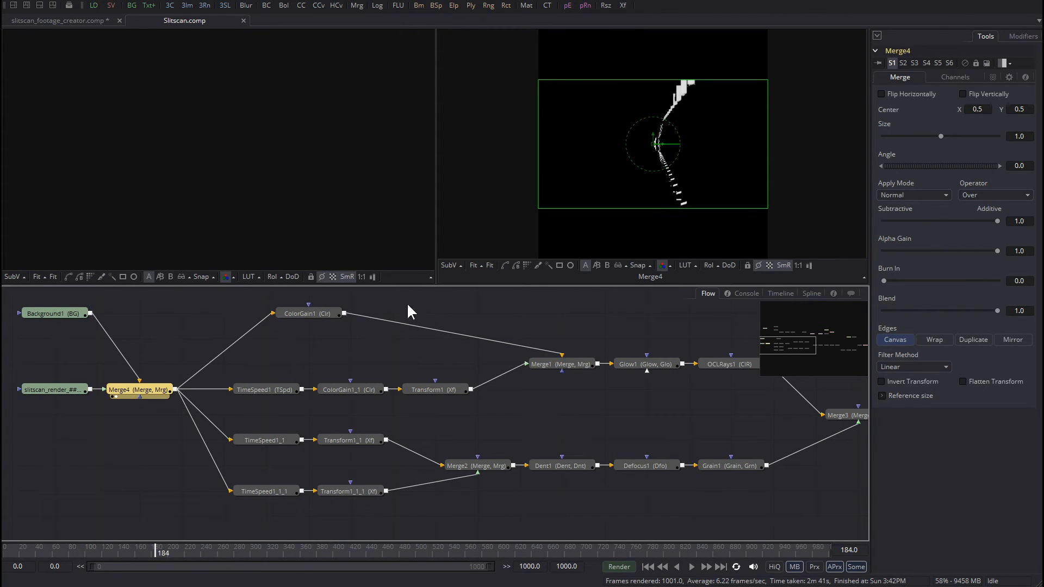
# Step: Inspect ColorGain1 in the first viewer and TimeSpeed1 in the second viewer, showing each node's settings
pyautogui.click(315, 313)
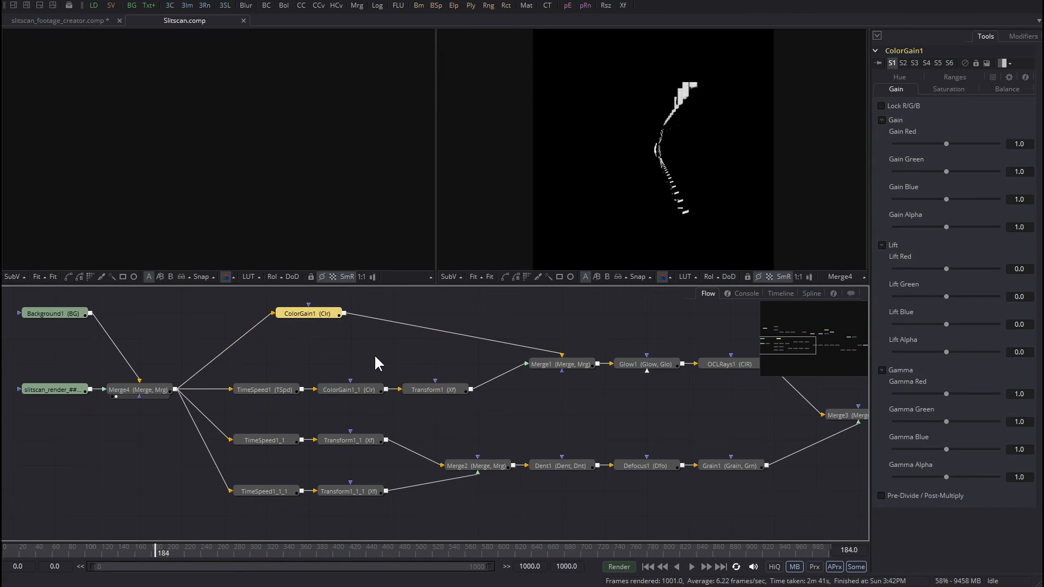
pyautogui.press('1')
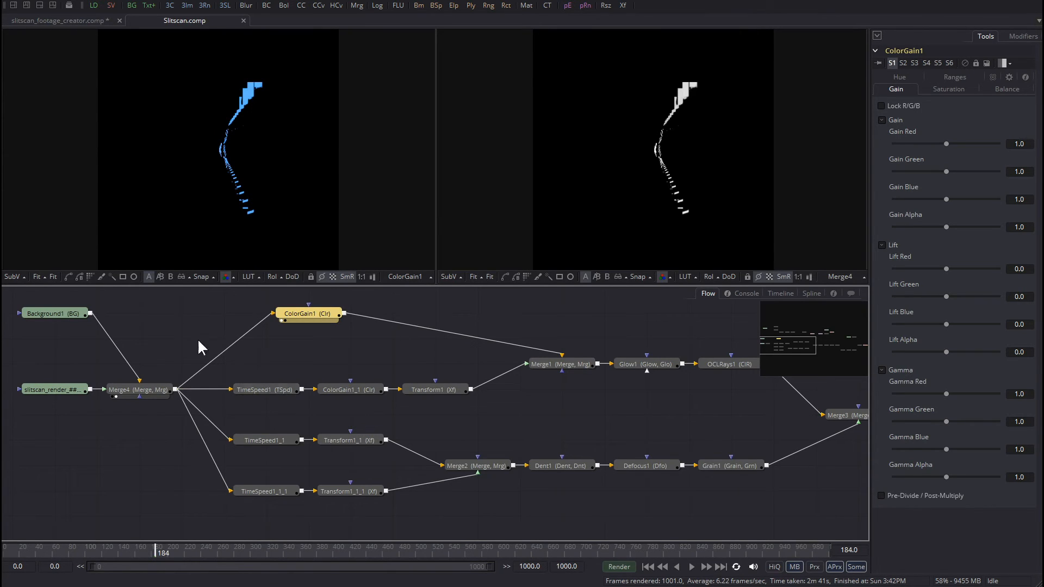
pyautogui.click(263, 388)
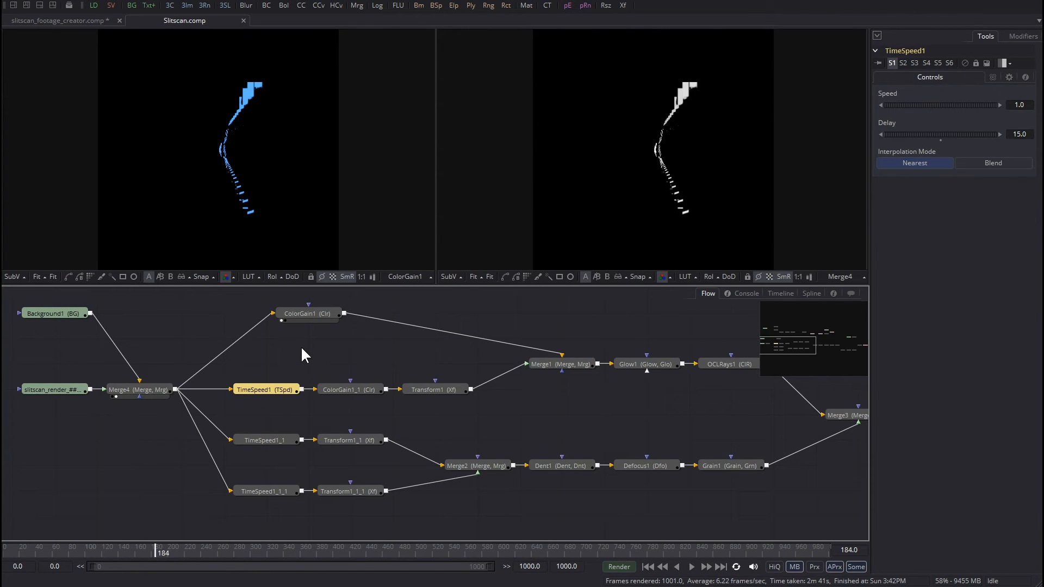
pyautogui.press('2')
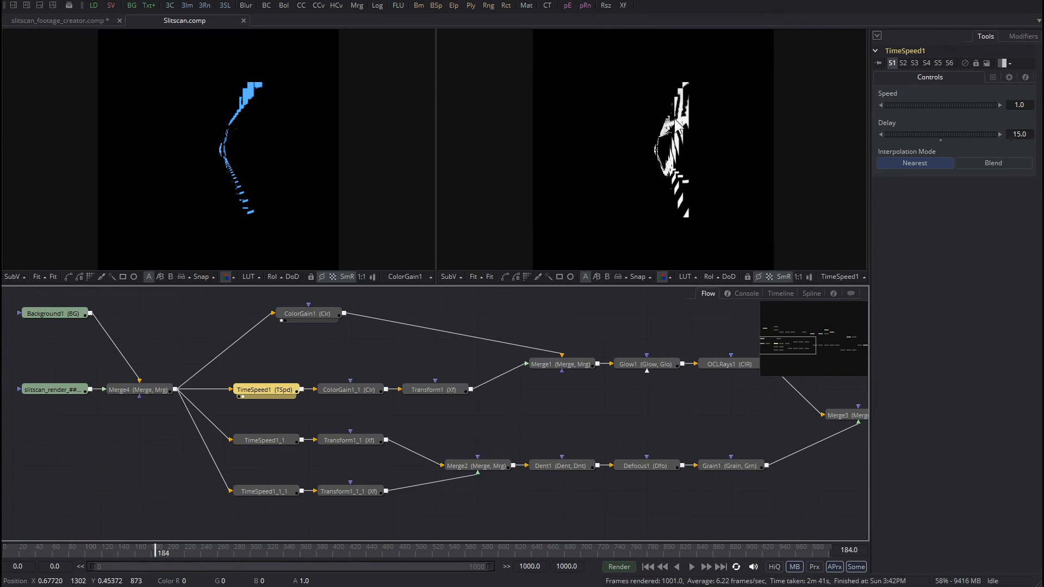
# Step: Inspect the settings of ColorGain1_1 and Transform1, viewing each node's output in the second viewer
pyautogui.click(347, 389)
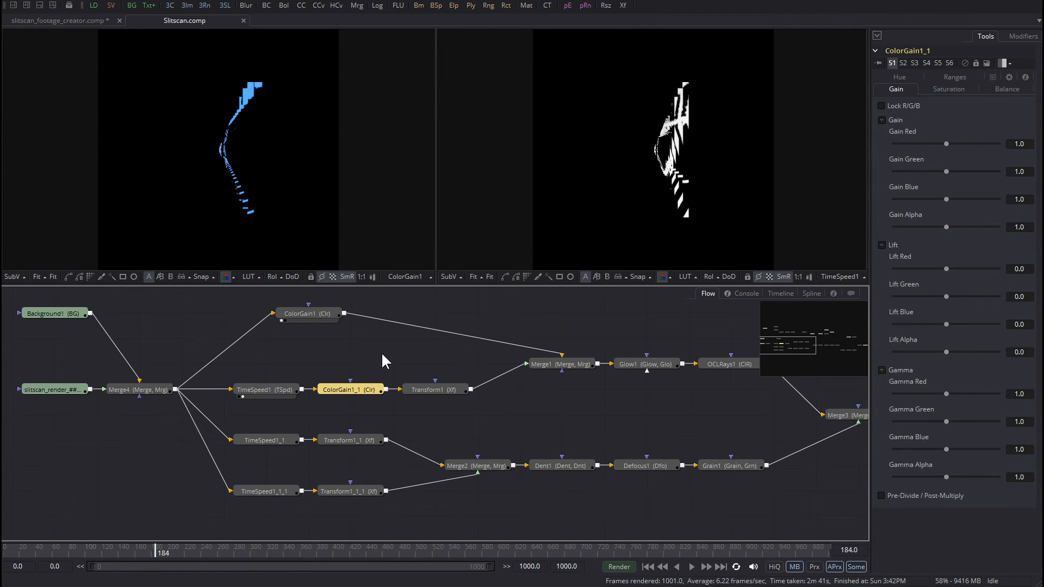
pyautogui.press('2')
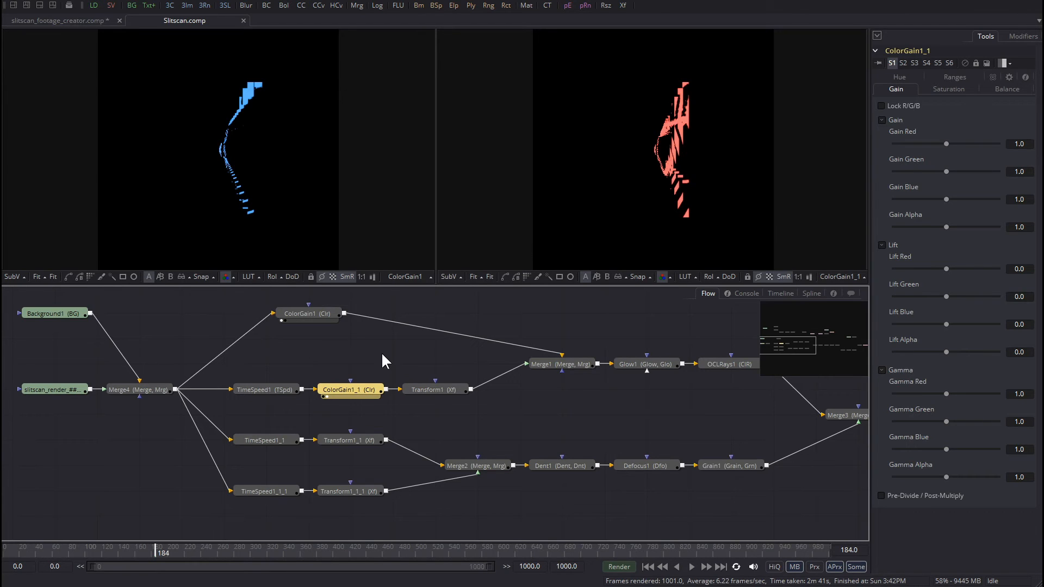
pyautogui.click(422, 387)
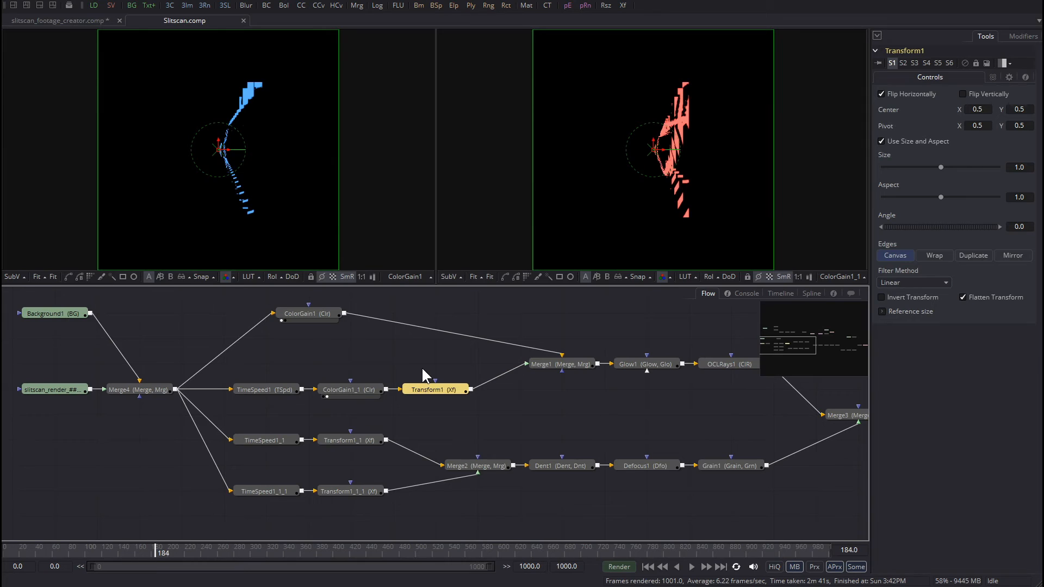
pyautogui.press('2')
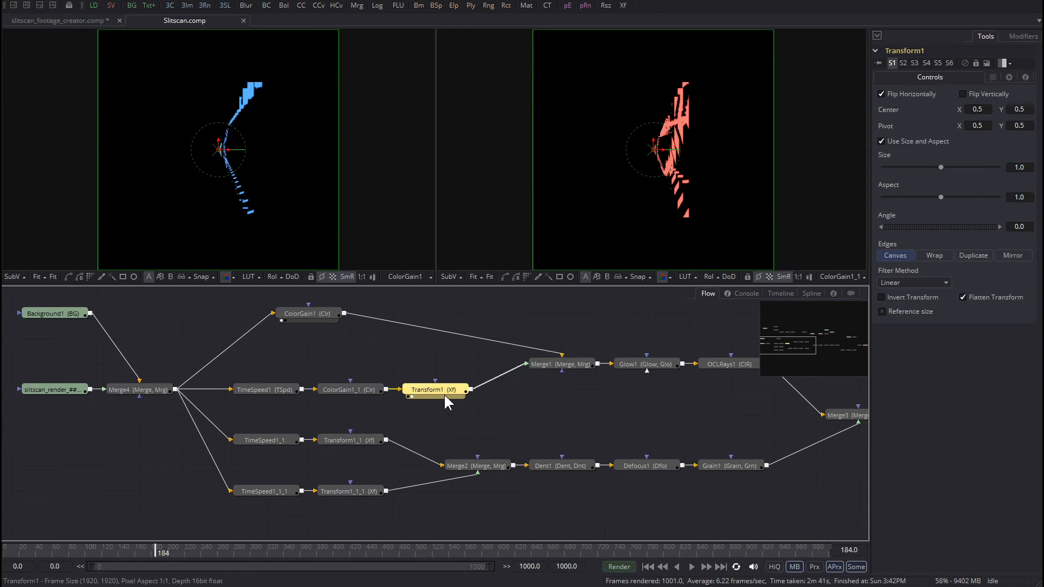
pyautogui.press('2')
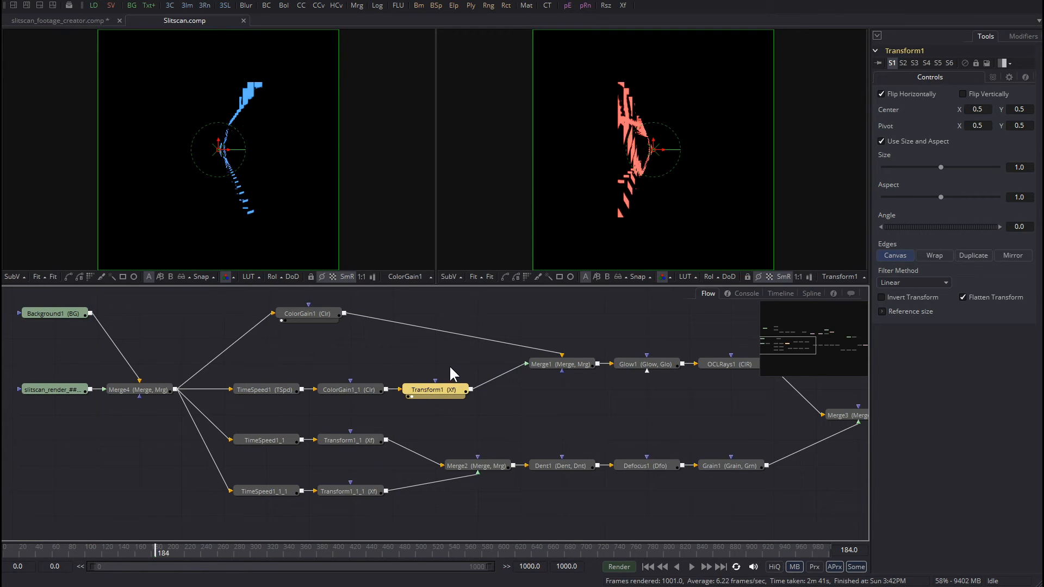
# Step: Inspect Merge1, Glow1 and OCLRays1 in chain order, viewing each node's output in the second viewer
pyautogui.click(560, 364)
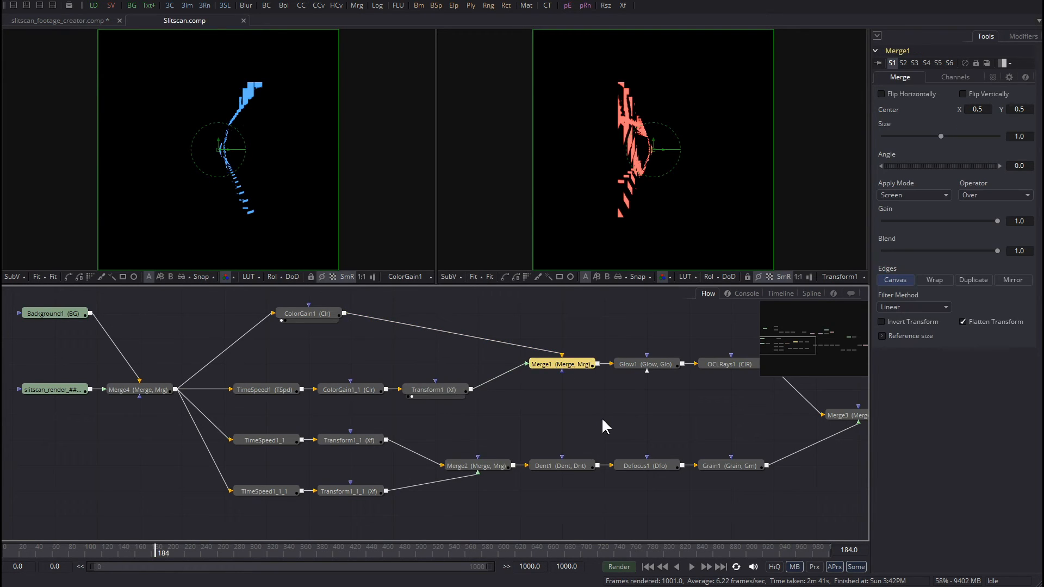
pyautogui.press('2')
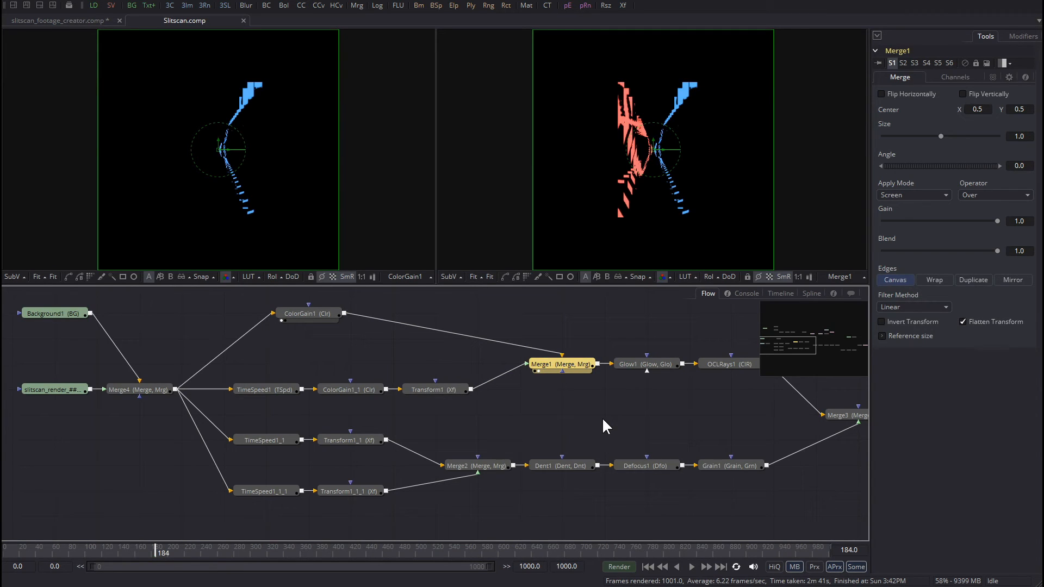
pyautogui.click(638, 363)
pyautogui.press('2')
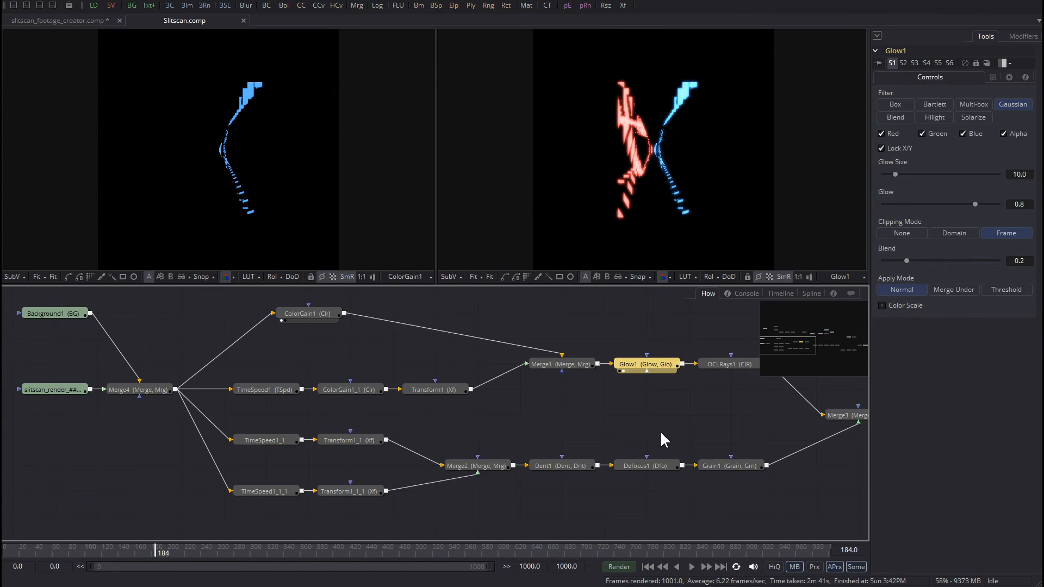
pyautogui.click(722, 364)
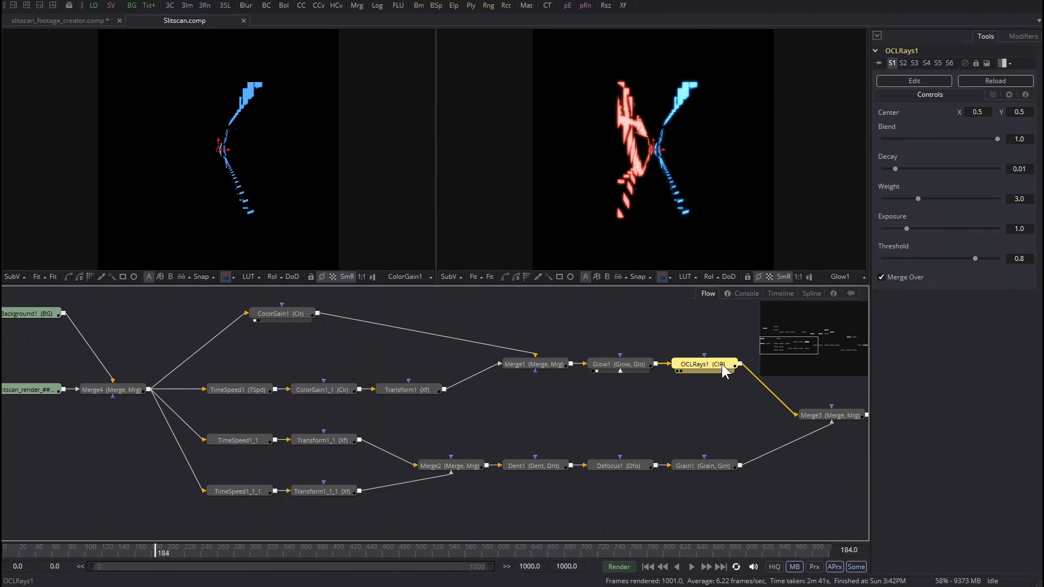
pyautogui.press('2')
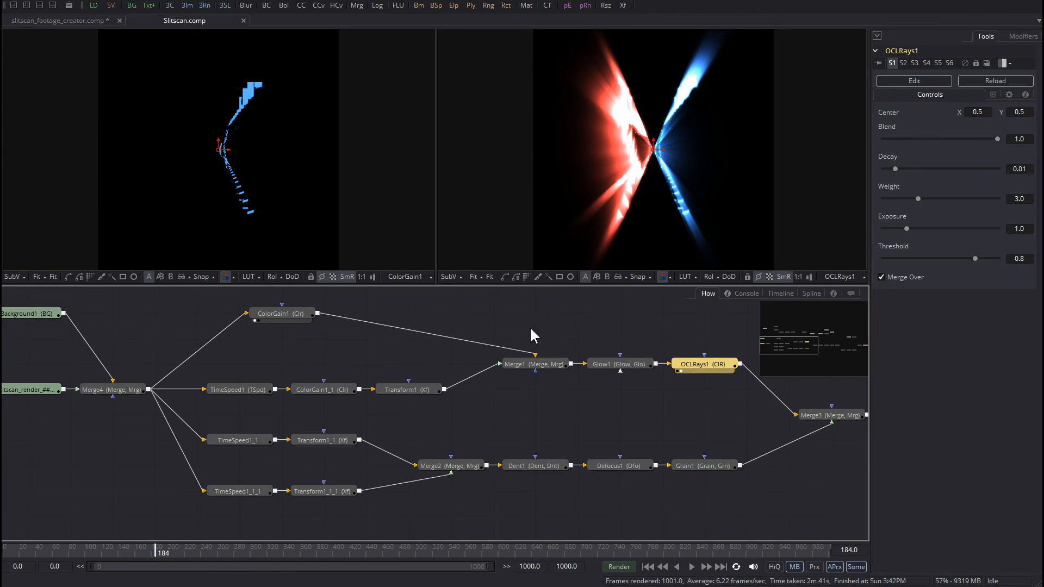
# Step: Compare the delayed branches by viewing TimeSpeed1_1 in the first viewer and TimeSpeed1_1_1 in the second
pyautogui.click(233, 441)
pyautogui.press('1')
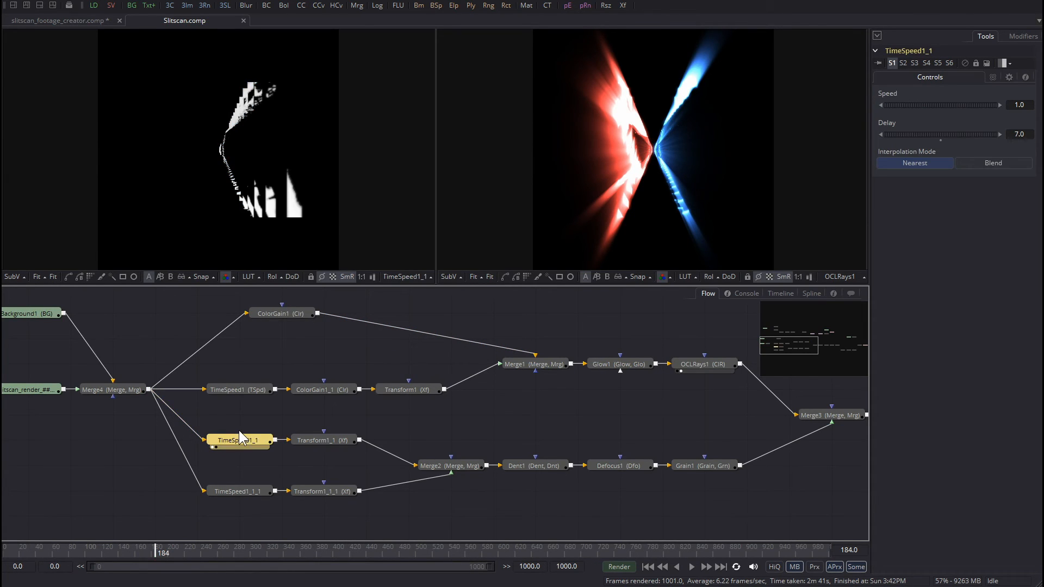
pyautogui.click(235, 487)
pyautogui.press('2')
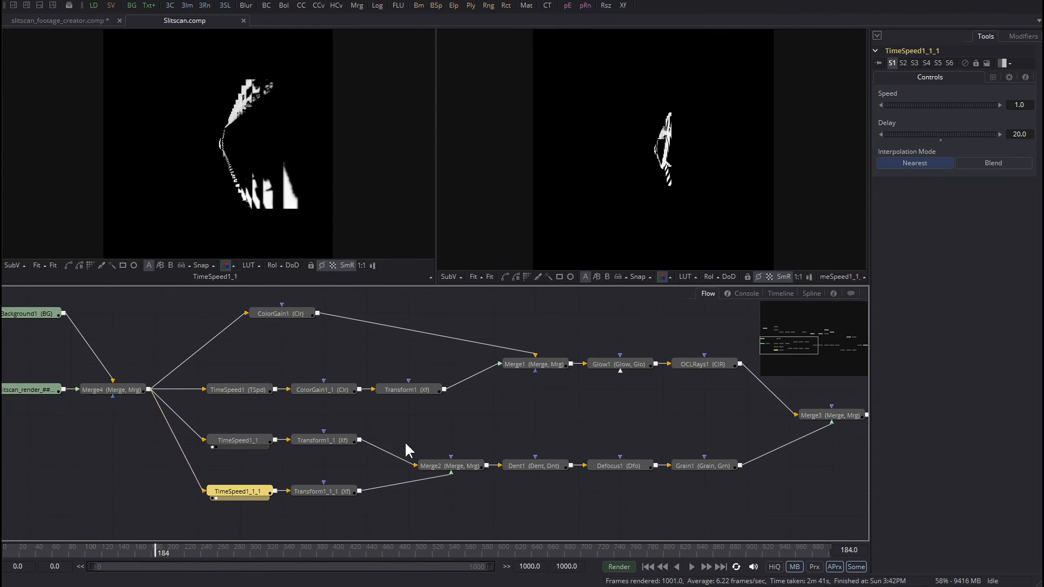
# Step: Compare the rotated branches by viewing Transform1_1 in the first viewer and Transform1_1_1 in the second
pyautogui.click(325, 439)
pyautogui.press('1')
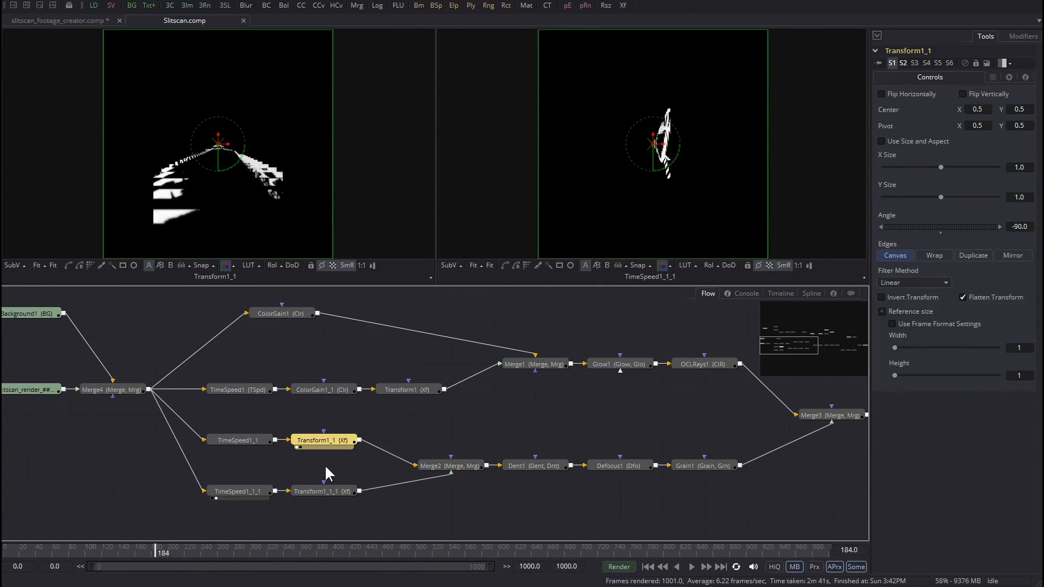
pyautogui.click(326, 490)
pyautogui.press('2')
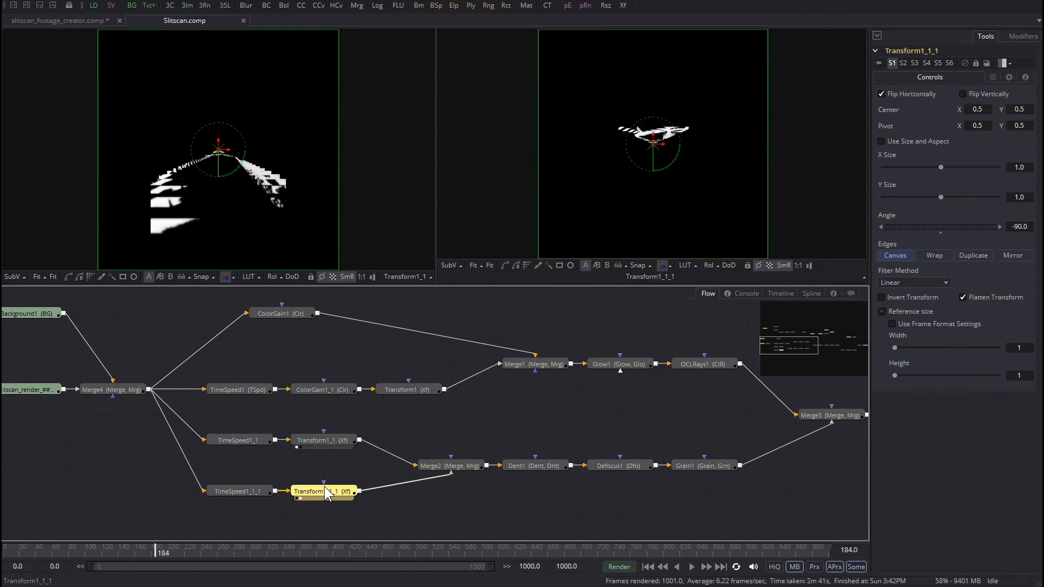
# Step: View Merge2 in the first viewer and Dent1 in the second, and scrub the playhead to frame 277
pyautogui.click(434, 469)
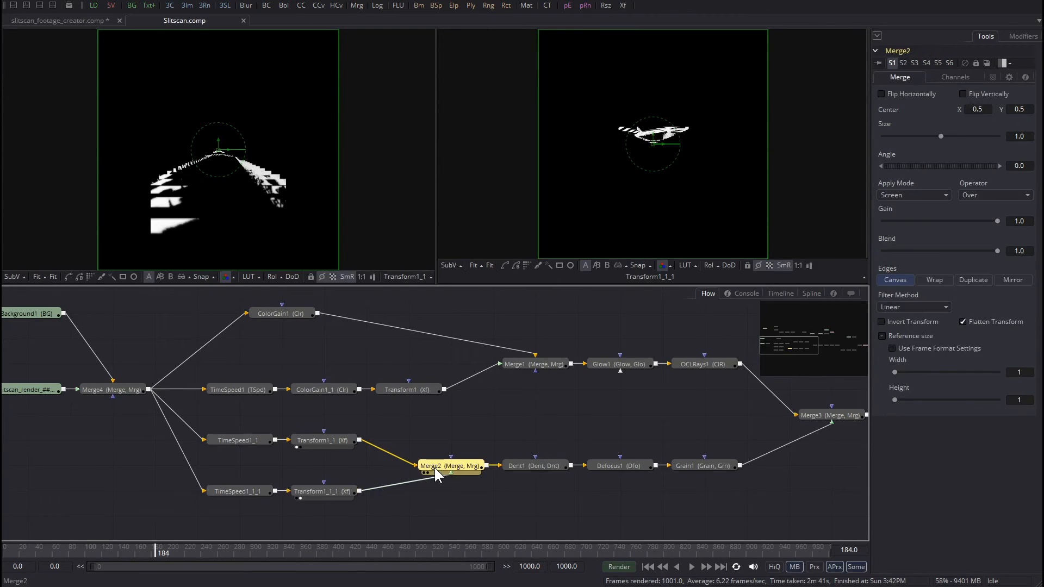
pyautogui.press('1')
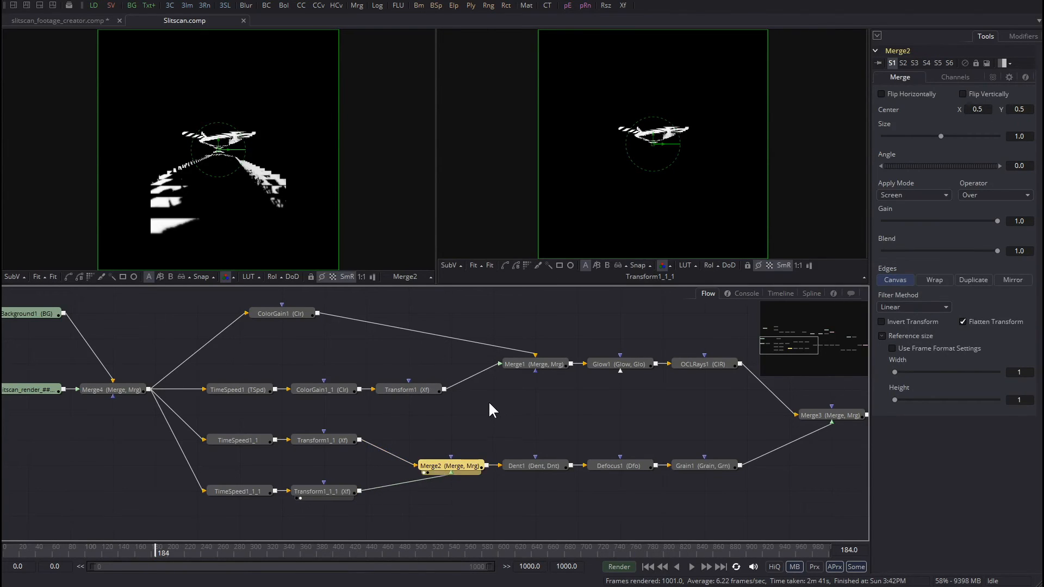
pyautogui.click(519, 465)
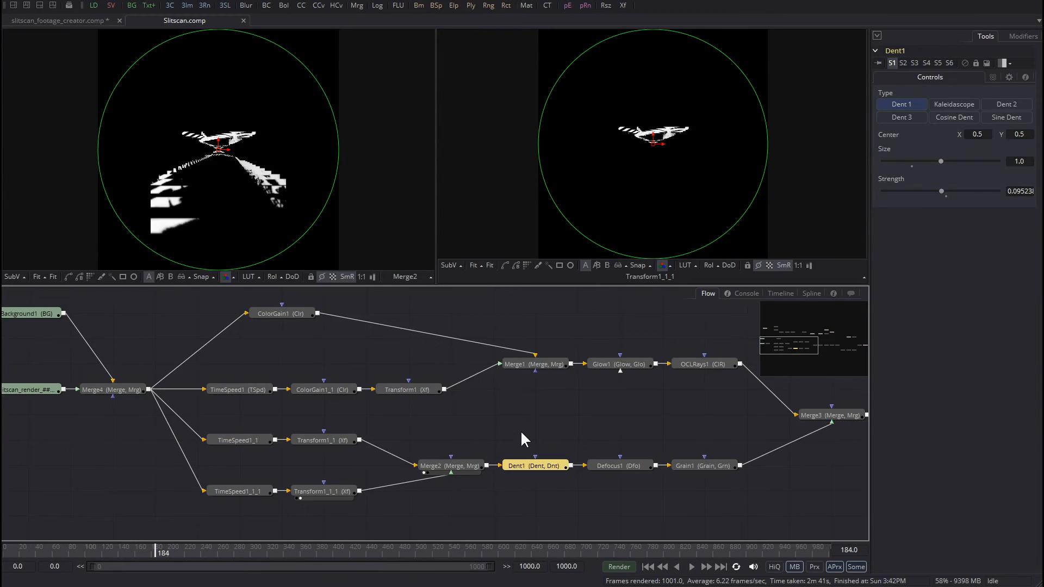
pyautogui.press('2')
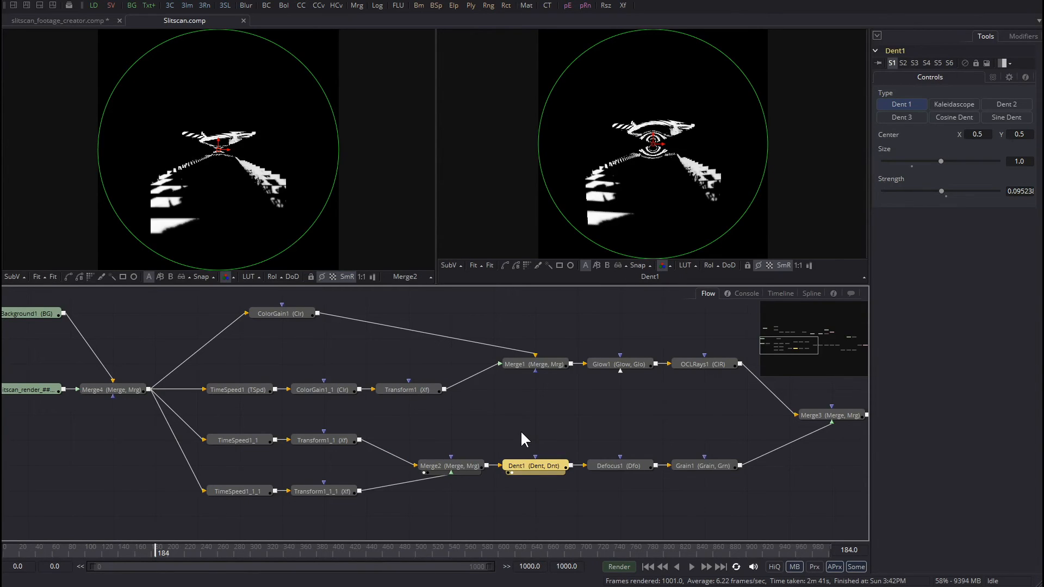
pyautogui.moveTo(155, 552); pyautogui.dragTo(164, 550)
pyautogui.moveTo(174, 550); pyautogui.dragTo(238, 552)
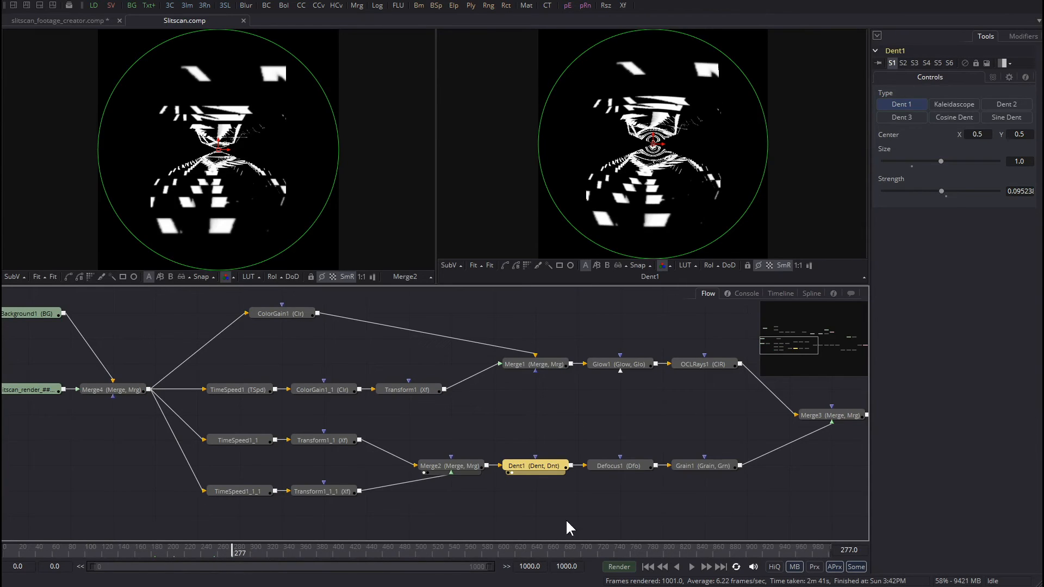
# Step: View Defocus1 followed by Grain1 in the first viewer, and scrub the playhead to frame 319
pyautogui.click(621, 464)
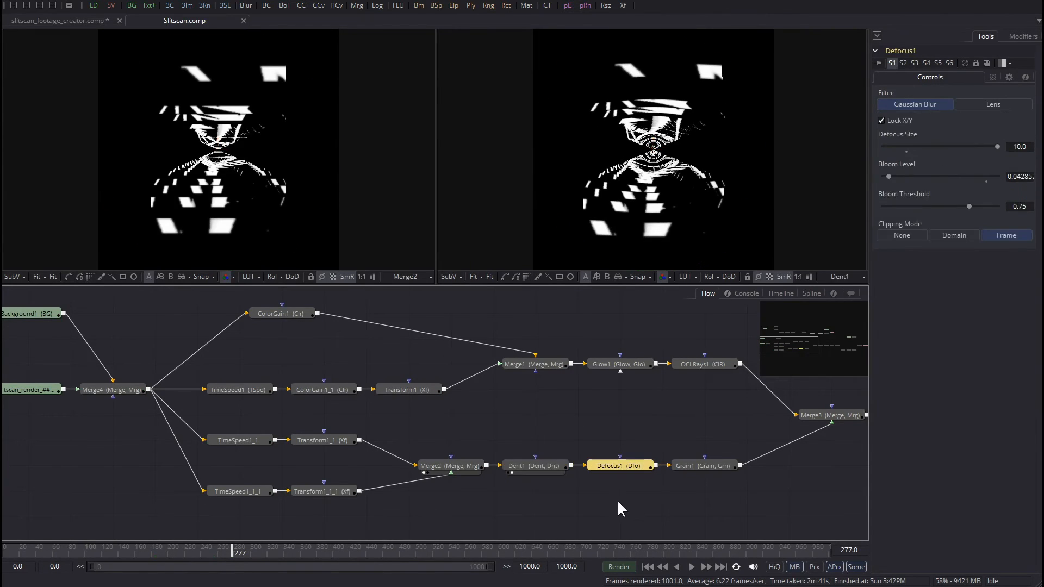
pyautogui.press('1')
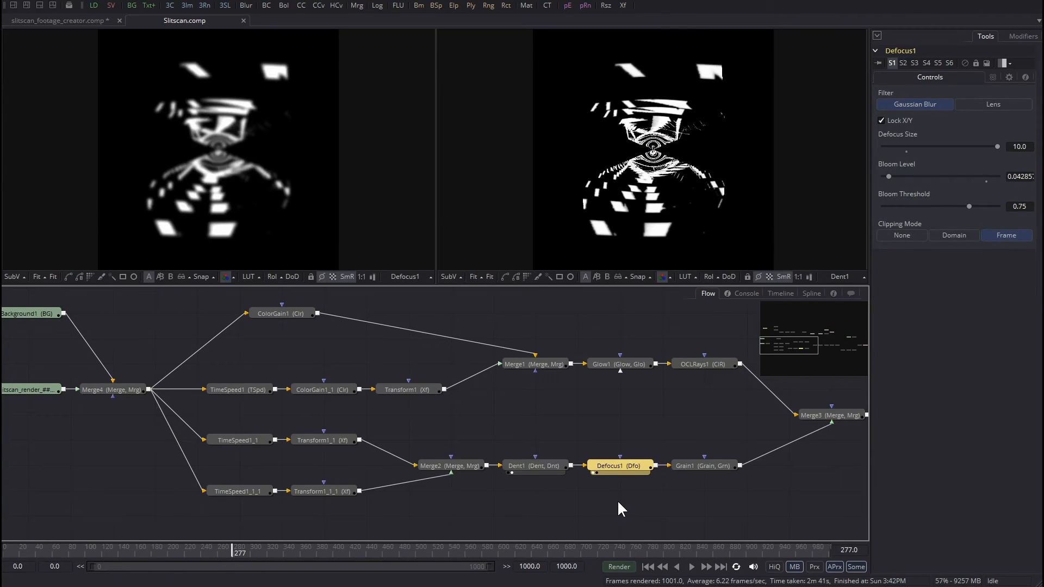
pyautogui.click(683, 465)
pyautogui.press('1')
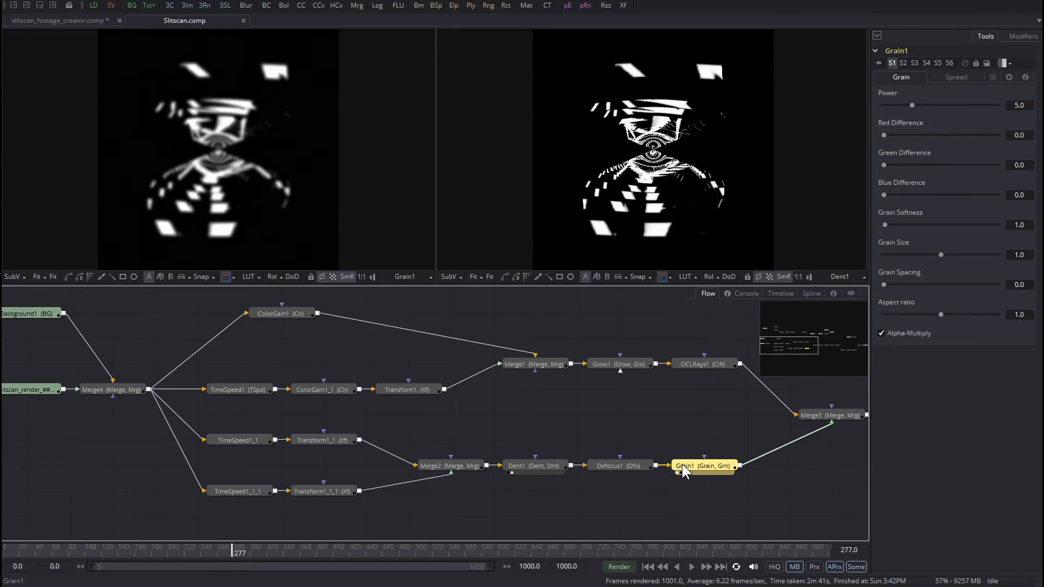
pyautogui.moveTo(233, 550); pyautogui.dragTo(266, 548)
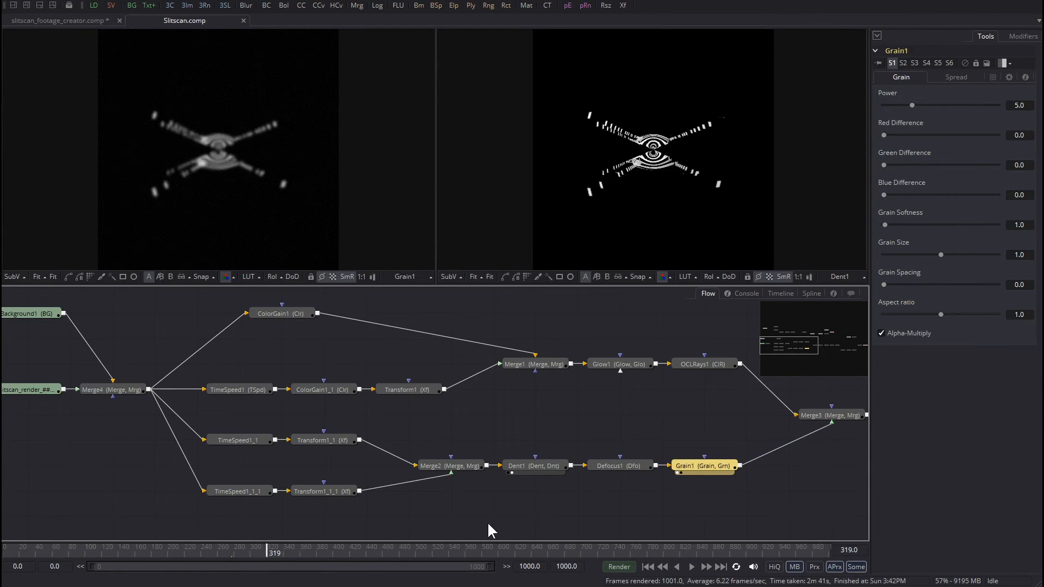
# Step: Compare the two inputs of Merge3 by viewing OCLRays1 in the first viewer and Grain1 in the second
pyautogui.moveTo(783, 344); pyautogui.dragTo(829, 349)
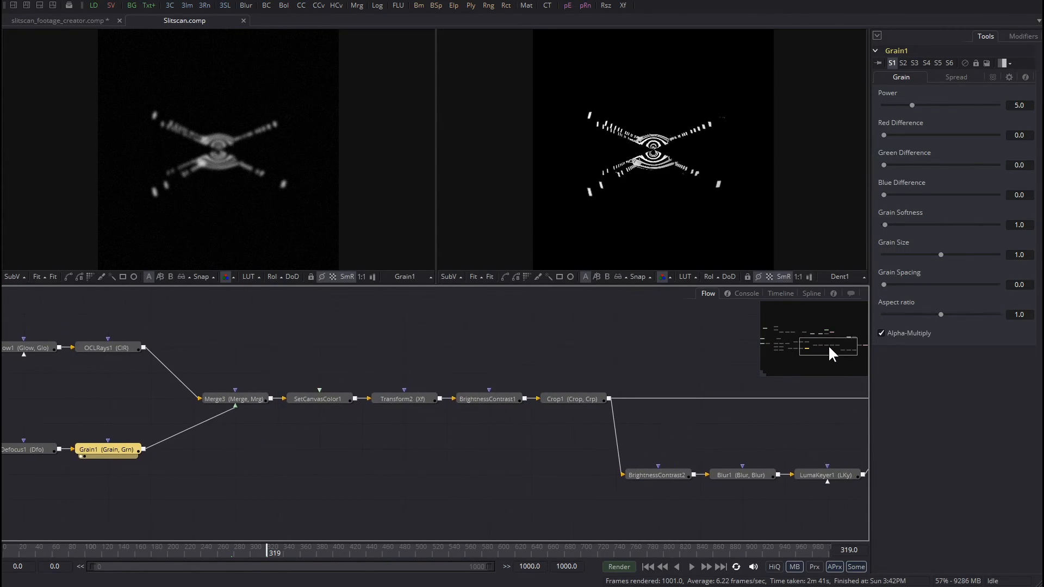
pyautogui.click(118, 348)
pyautogui.press('1')
pyautogui.click(122, 449)
pyautogui.press('2')
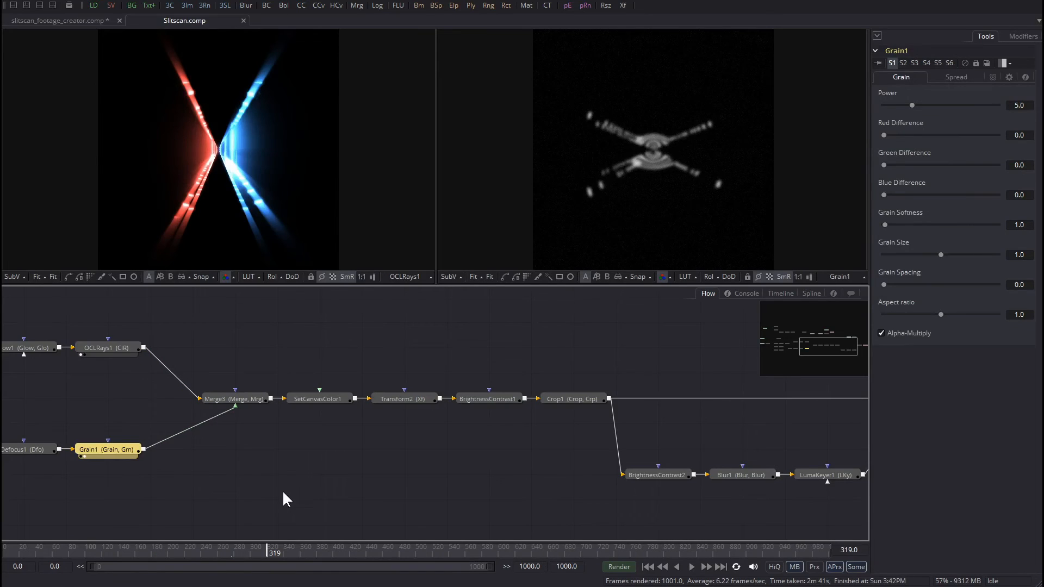
# Step: View Merge3 in the first viewer, and open the settings of SetCanvasColor1
pyautogui.click(235, 403)
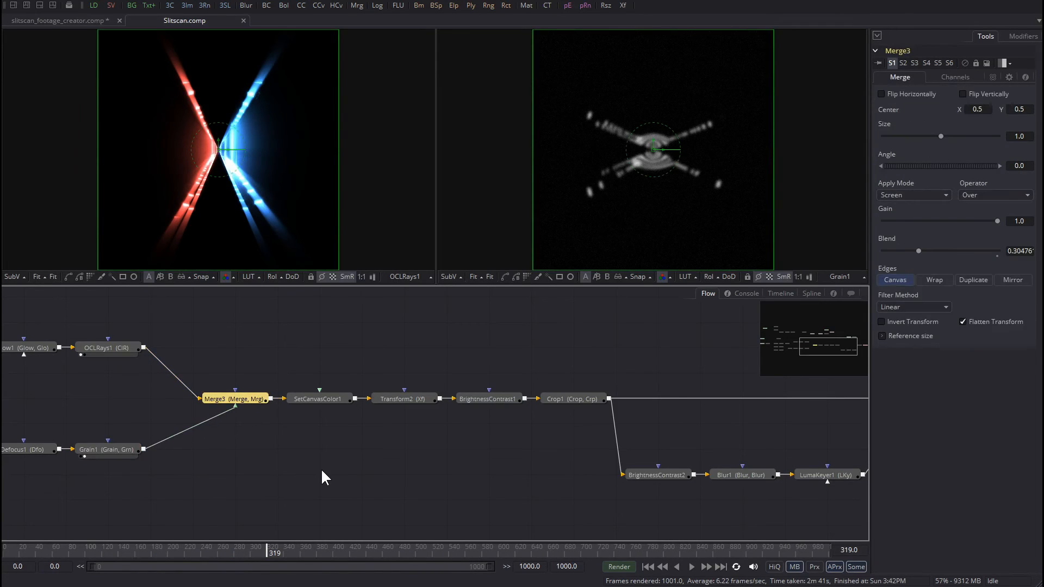
pyautogui.press('1')
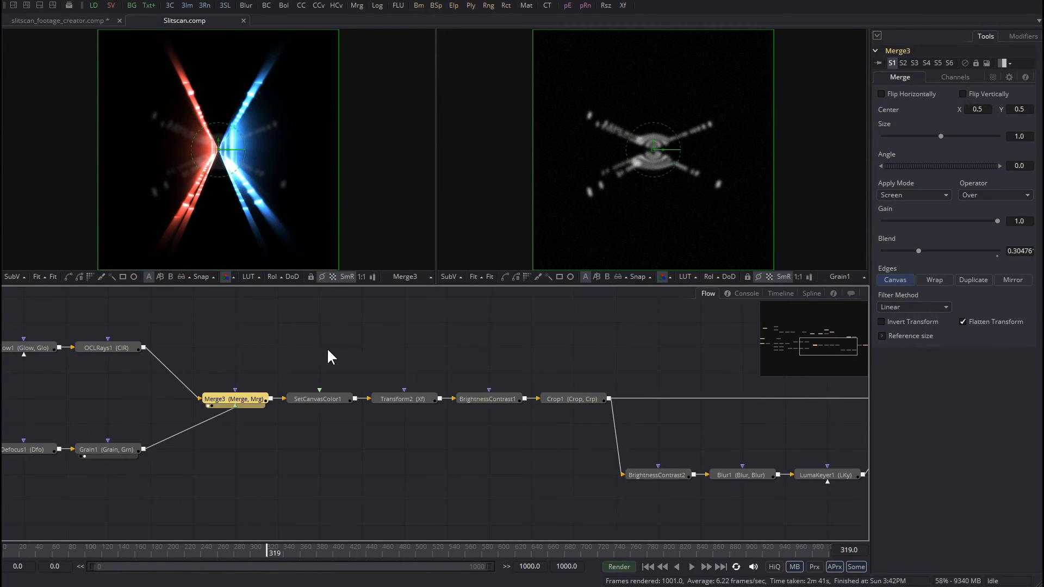
pyautogui.click(305, 399)
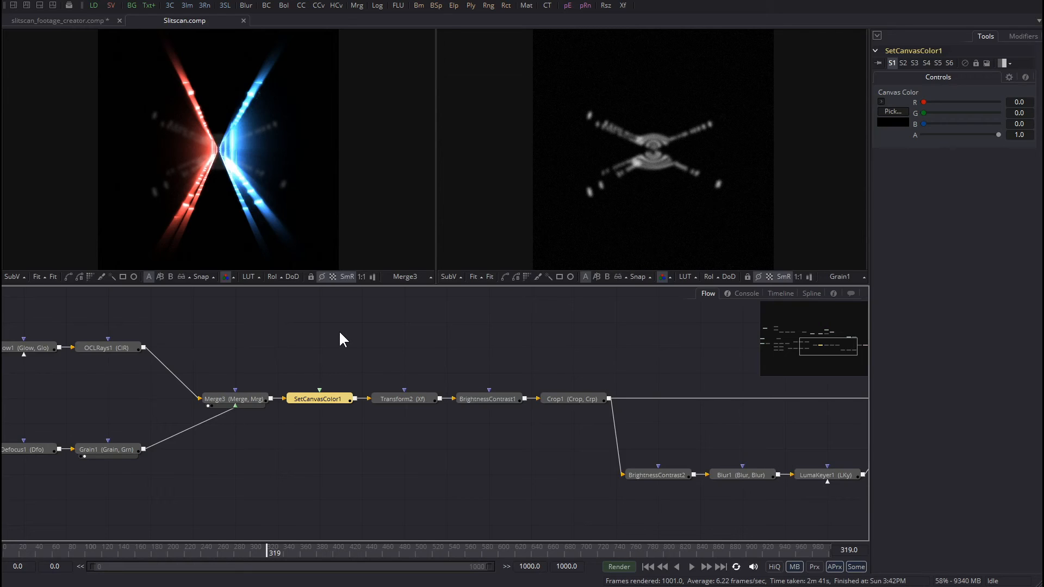
# Step: Inspect Transform2's animated angle by moving the playhead to frames 429, 500 and 850
pyautogui.click(414, 399)
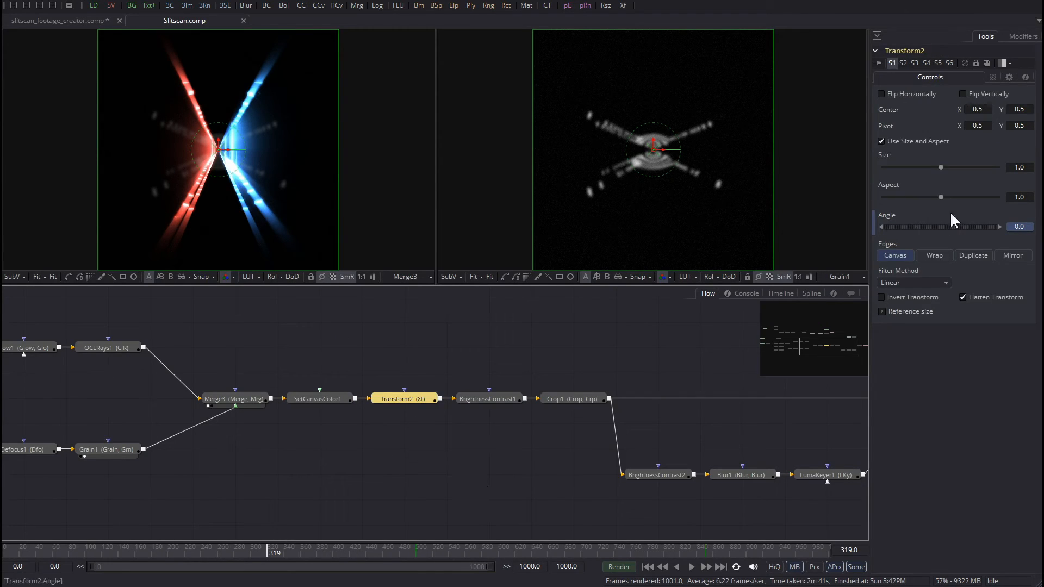
pyautogui.moveTo(258, 545); pyautogui.dragTo(357, 552)
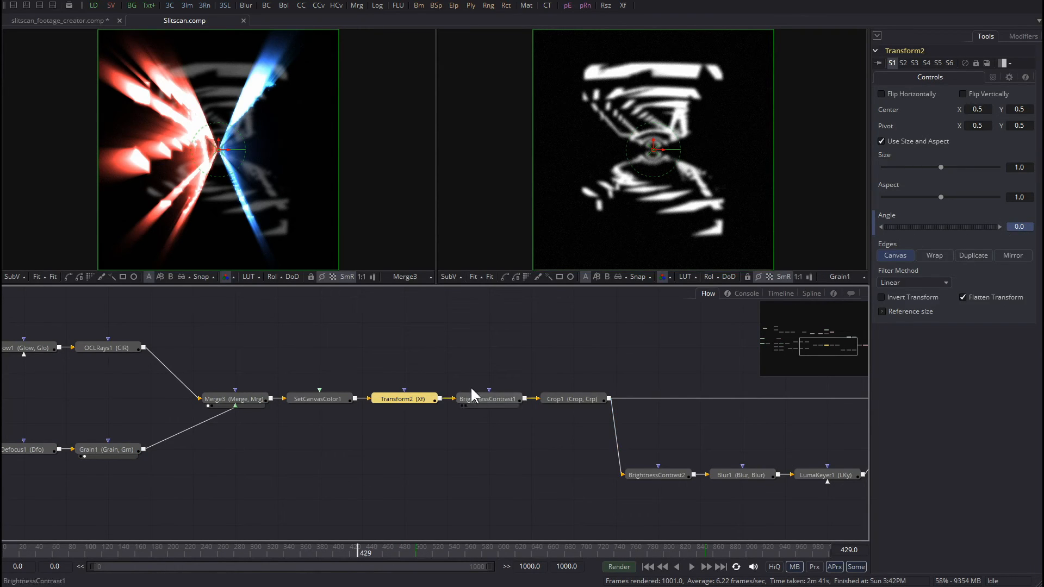
pyautogui.click(417, 547)
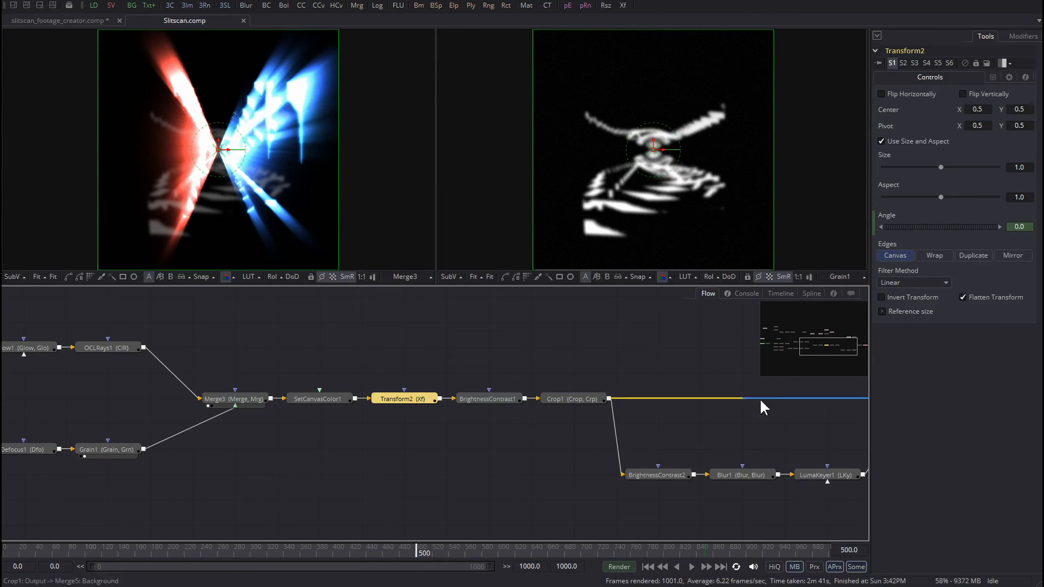
pyautogui.click(704, 551)
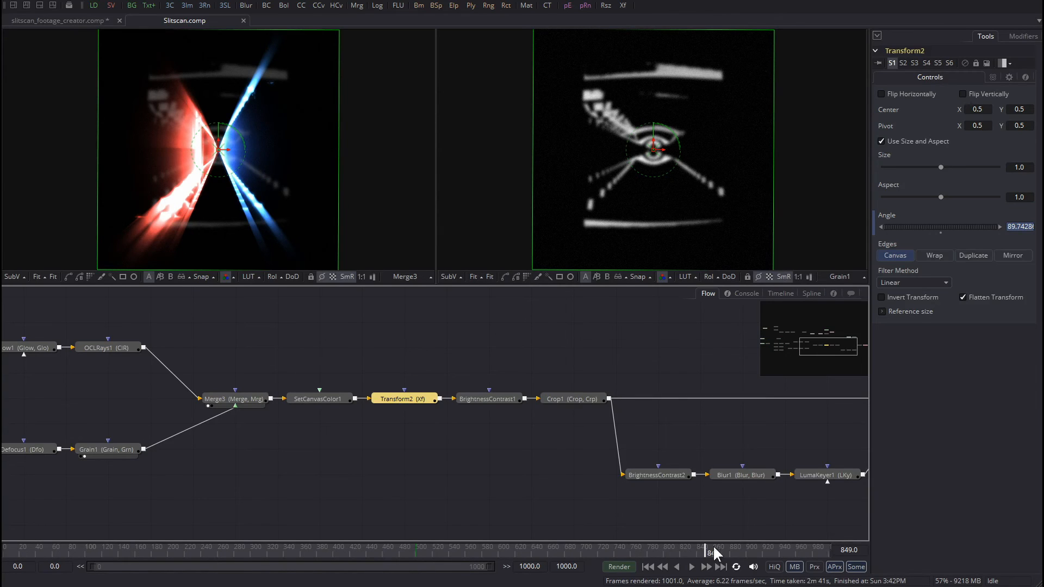
pyautogui.moveTo(435, 549); pyautogui.dragTo(705, 551)
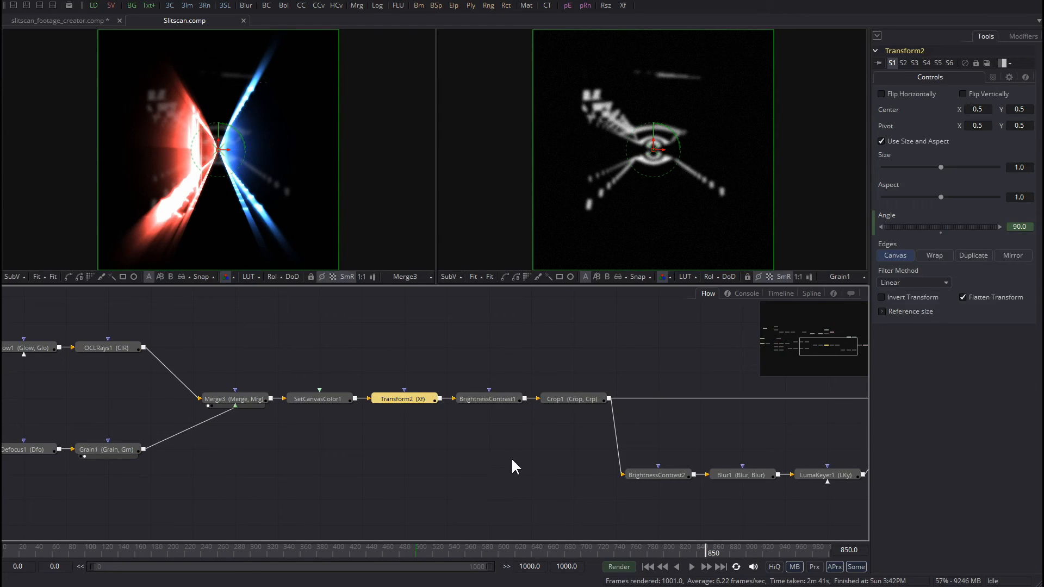
# Step: View Transform2 in the second viewer, clear that viewer, show the node in the first one, and move the playhead to frame 631
pyautogui.press('2')
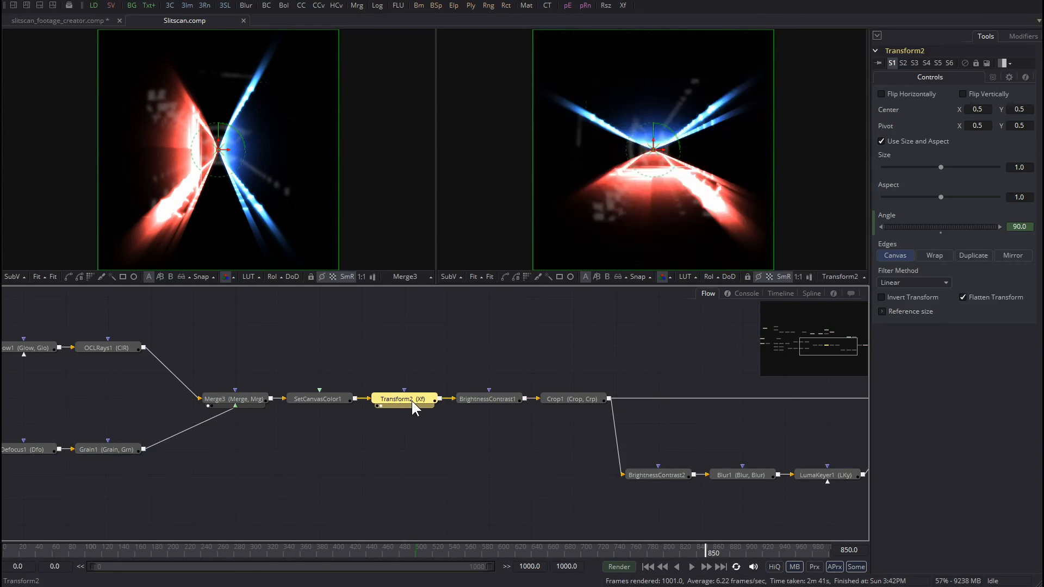
pyautogui.press('2')
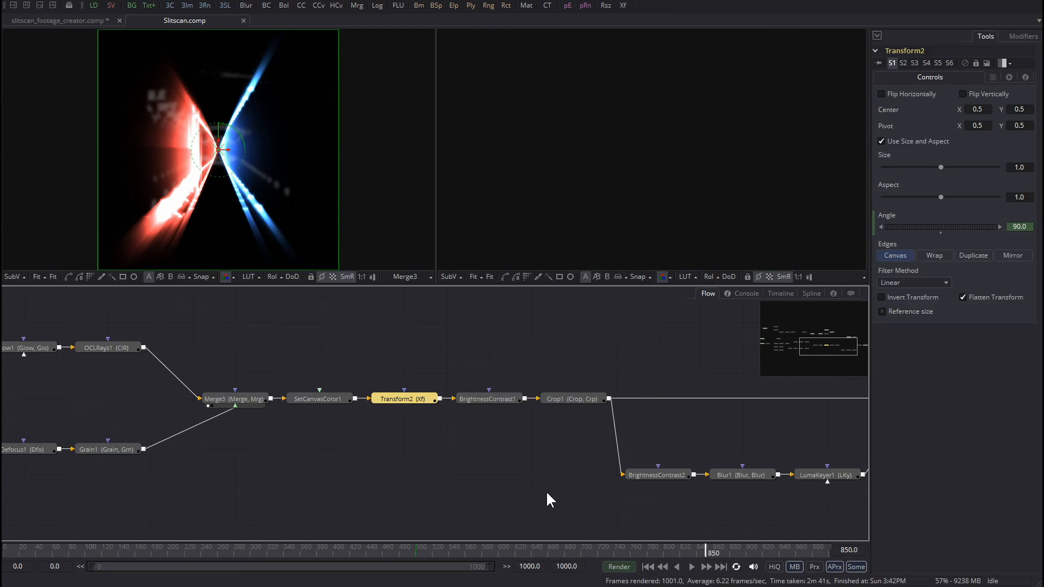
pyautogui.press('1')
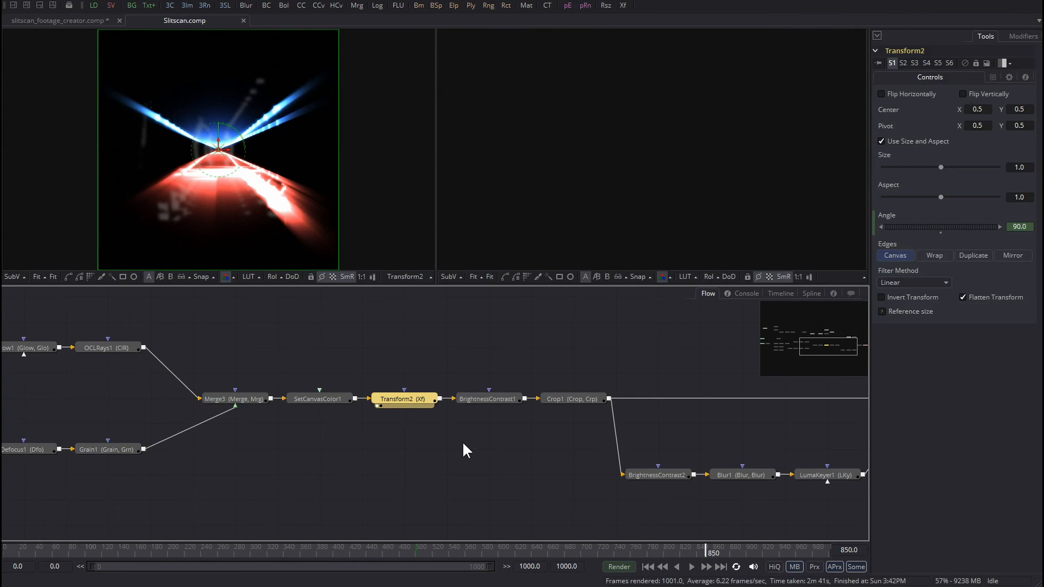
pyautogui.click(525, 547)
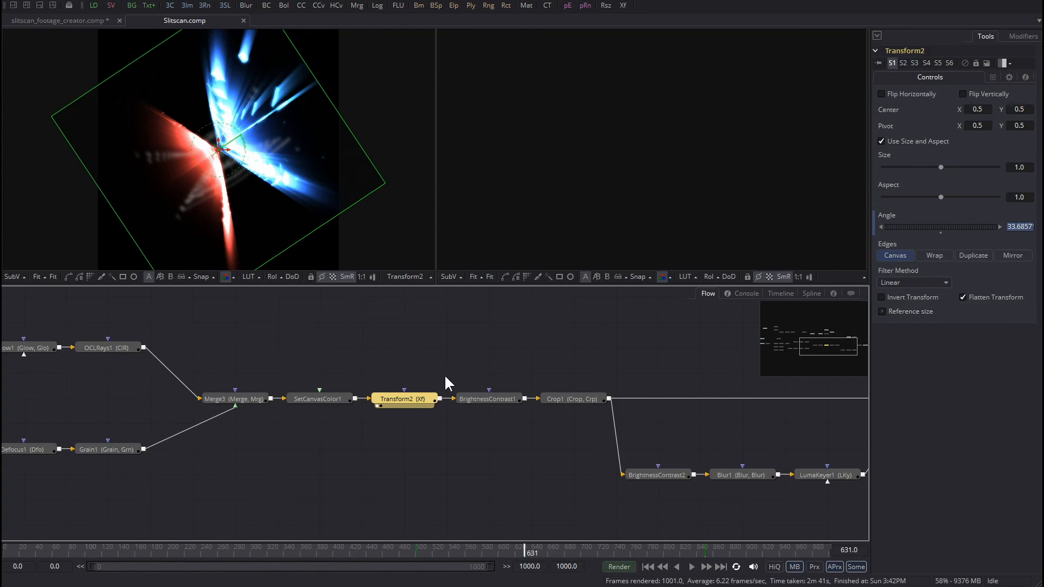
# Step: View BrightnessContrast1 in the second viewer and Crop1 in the first
pyautogui.click(482, 397)
pyautogui.press('2')
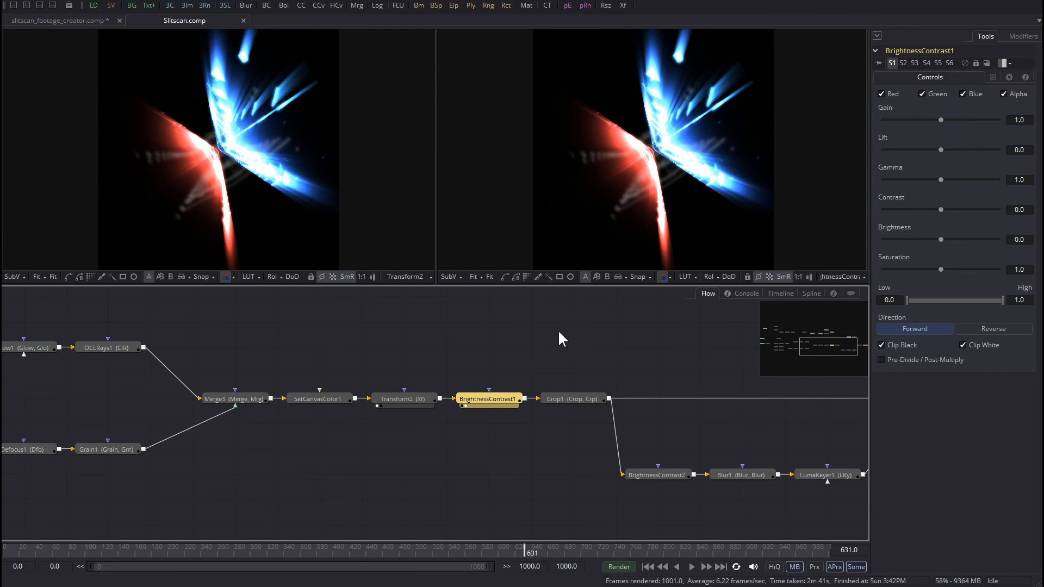
pyautogui.moveTo(824, 344); pyautogui.dragTo(849, 345)
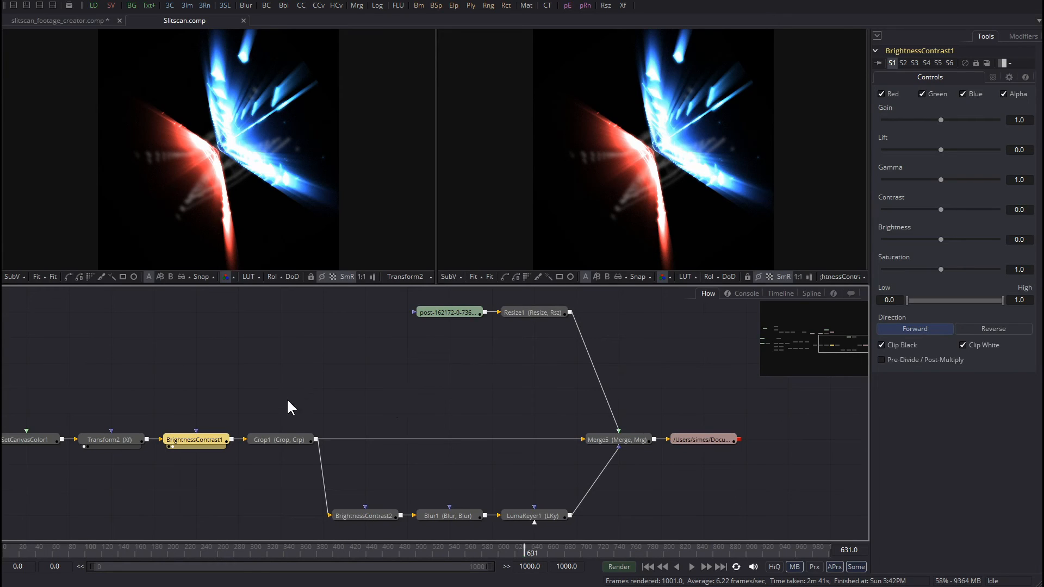
pyautogui.click(273, 436)
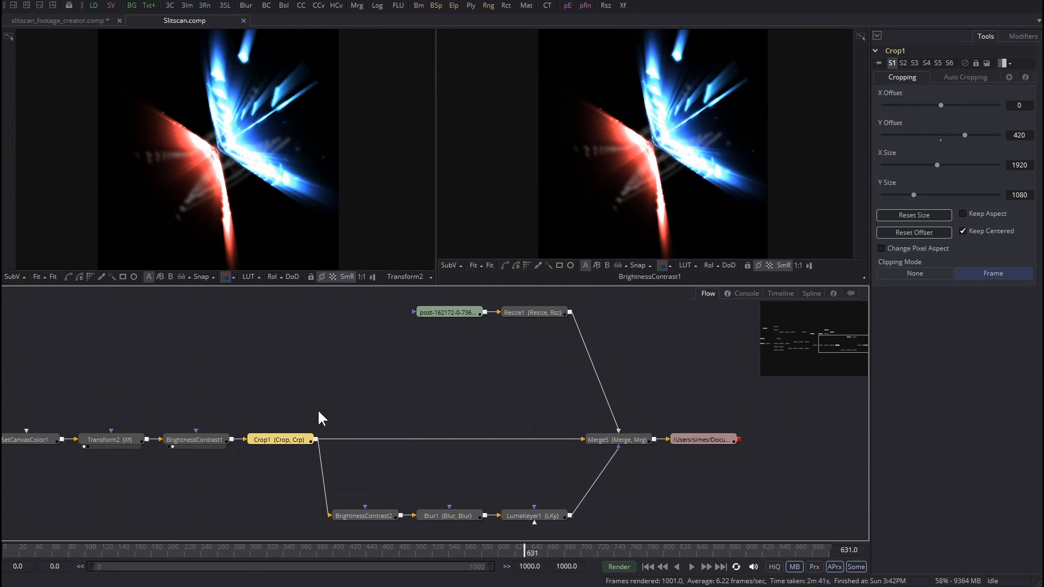
pyautogui.press('1')
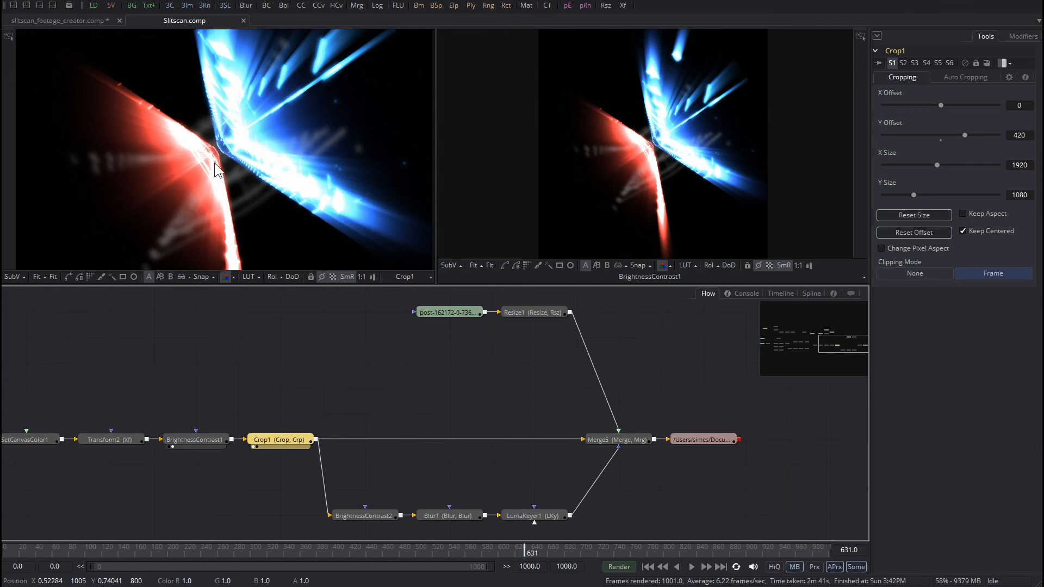
# Step: Follow the luma key branch by viewing BrightnessContrast2, Blur1 and LumaKeyer1 one after another in the second viewer
pyautogui.click(354, 517)
pyautogui.press('2')
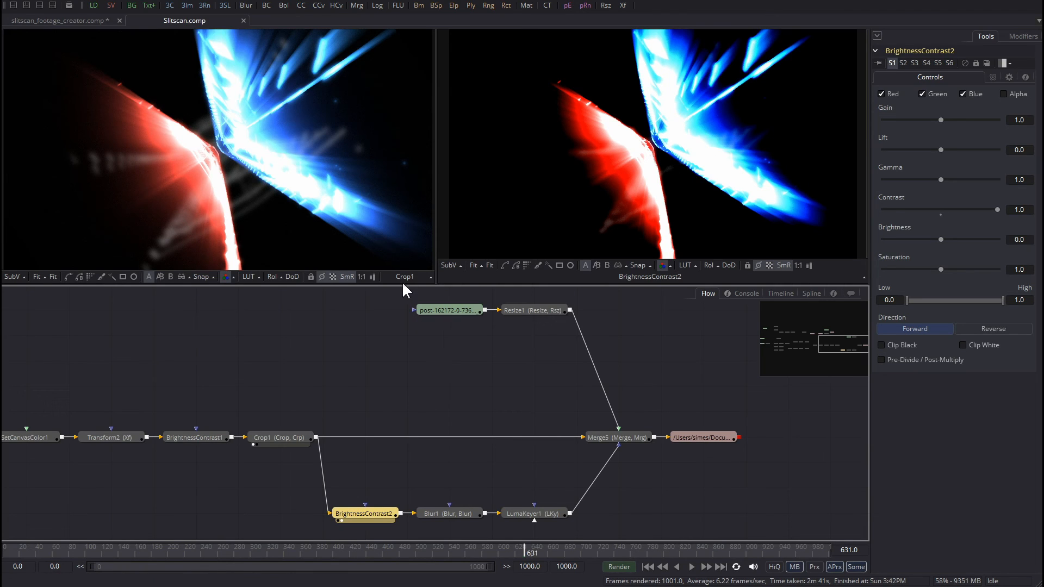
pyautogui.click(441, 511)
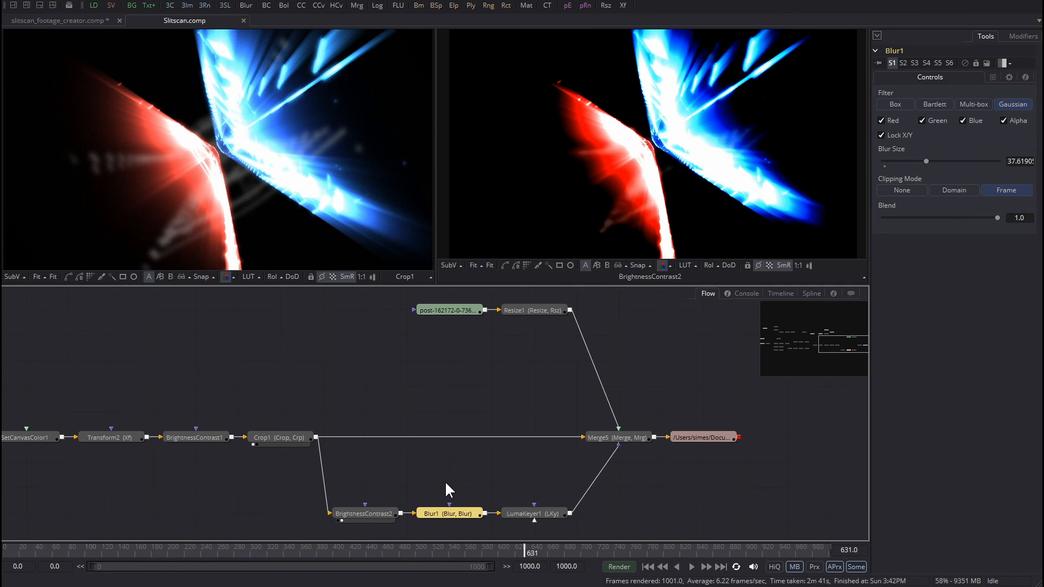
pyautogui.press('2')
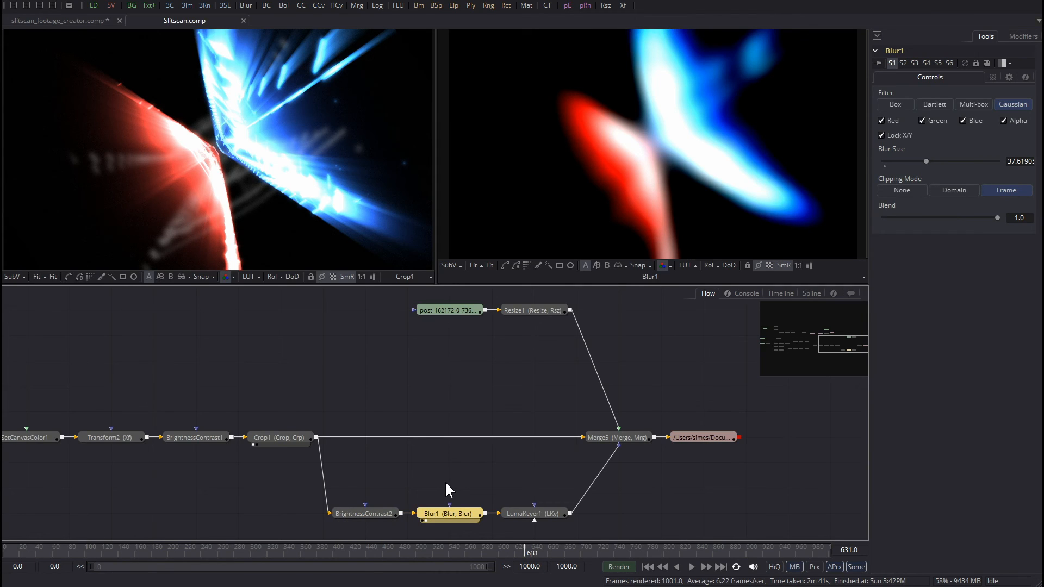
pyautogui.click(514, 515)
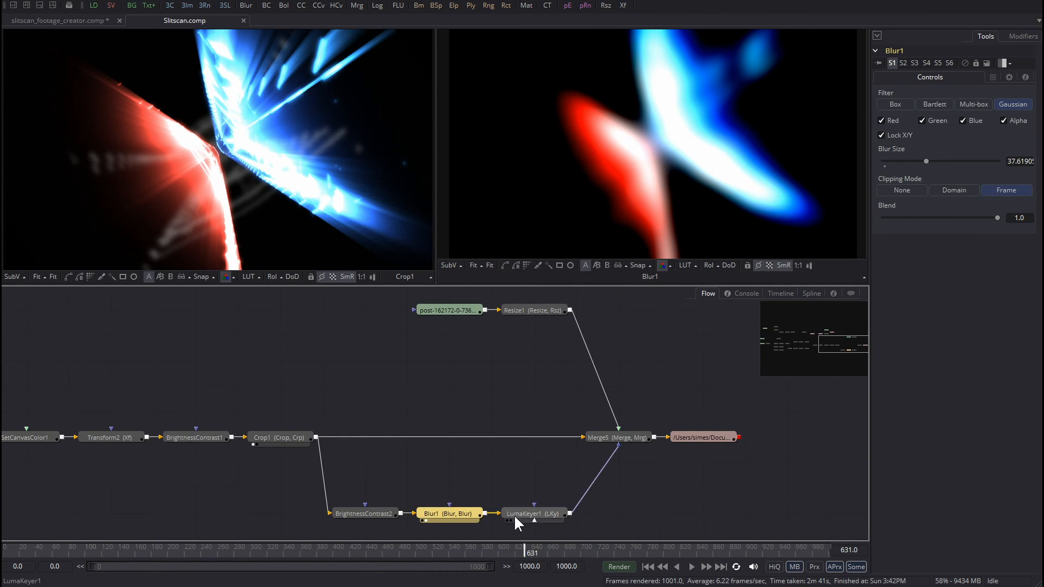
pyautogui.press('2')
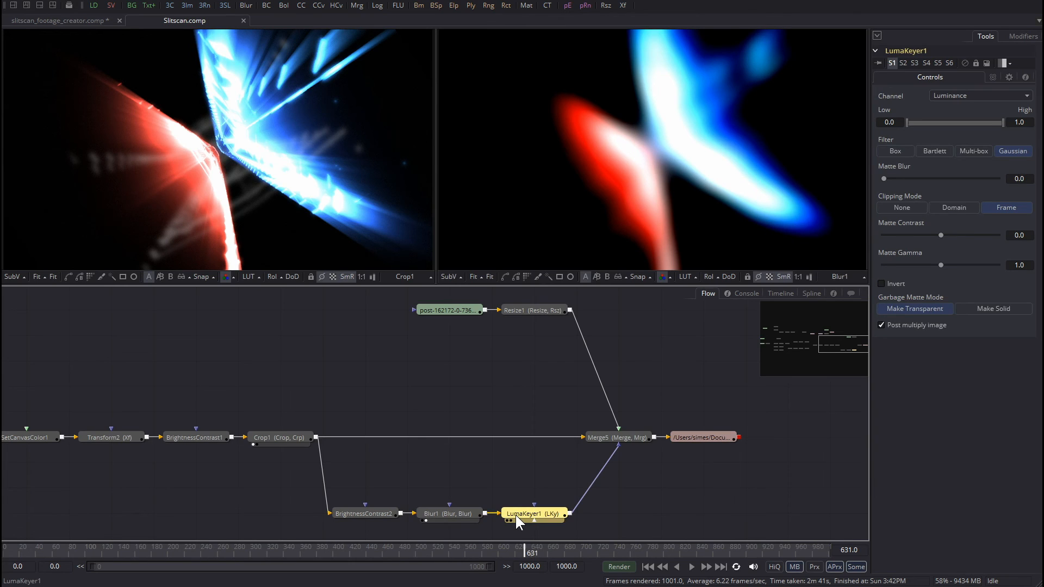
pyautogui.press('2')
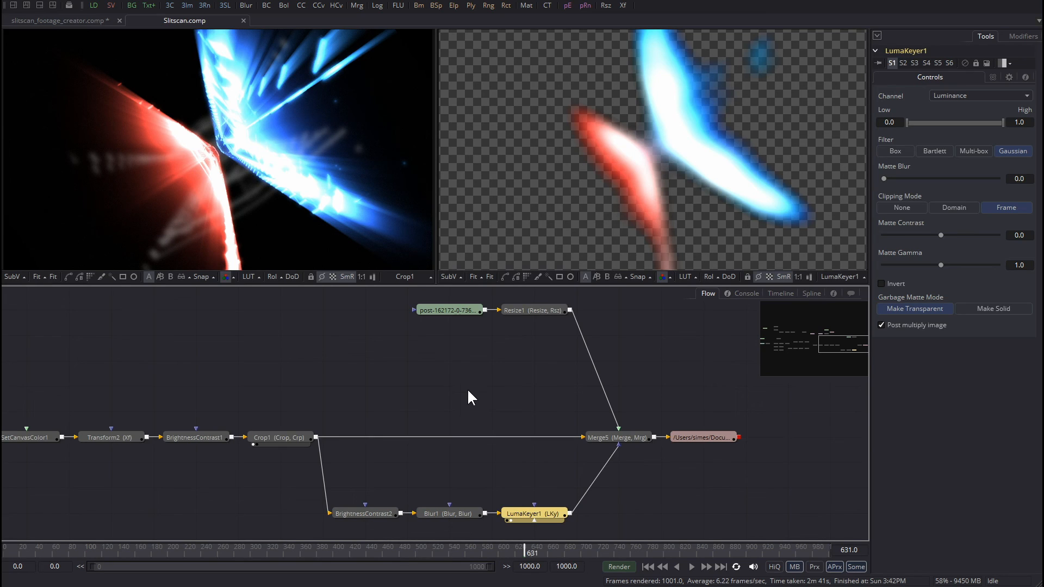
# Step: View the post-162172 image loader followed by Resize1 in the first viewer
pyautogui.click(447, 309)
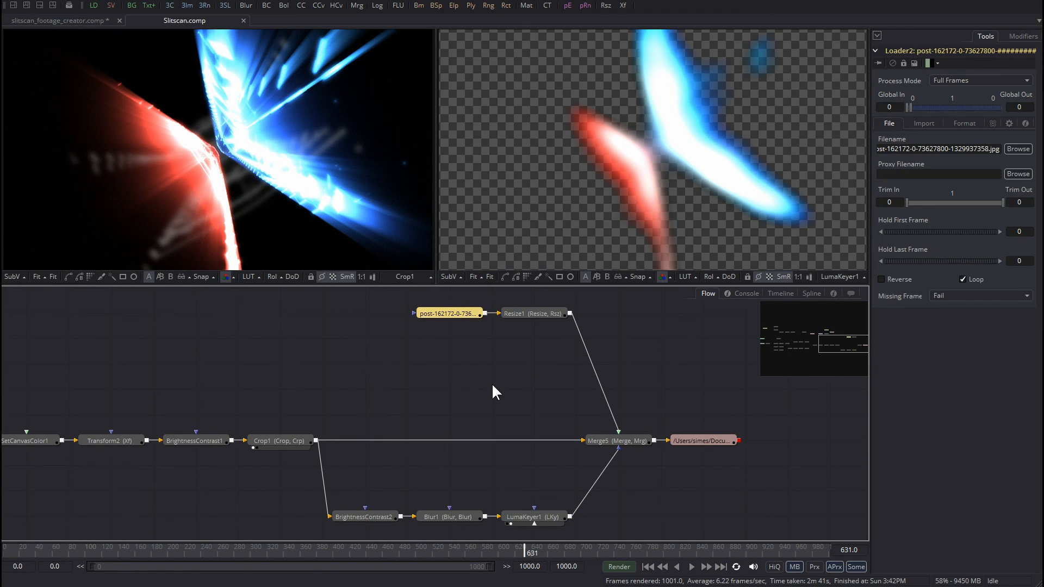
pyautogui.press('1')
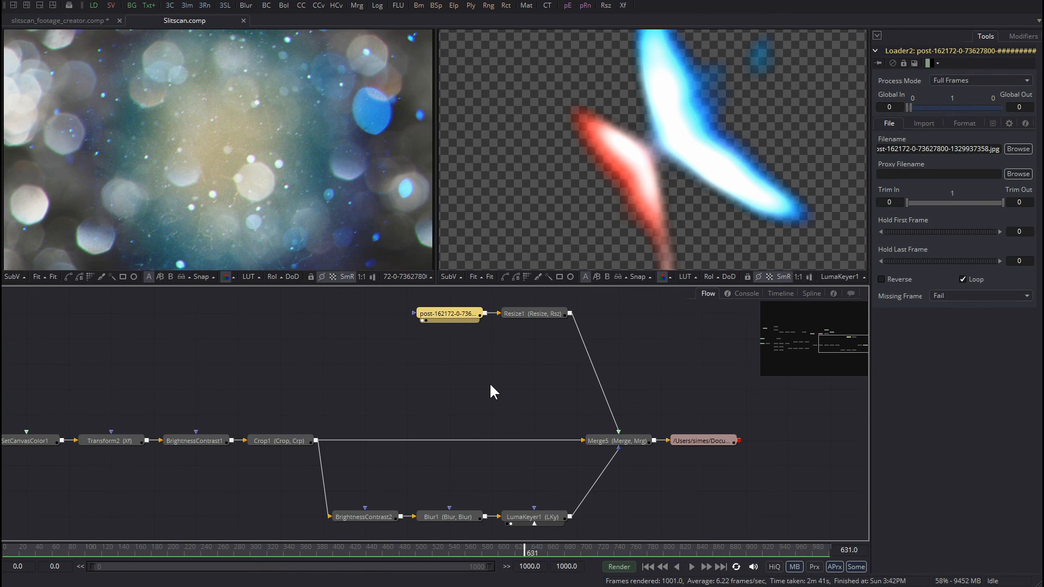
pyautogui.click(524, 310)
pyautogui.press('1')
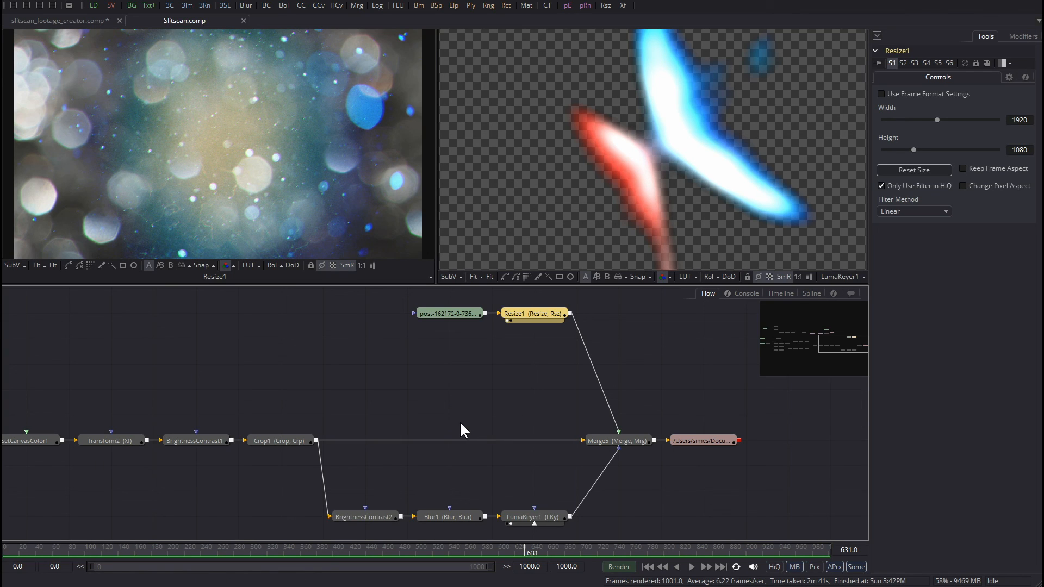
# Step: View Merge5 in the first viewer, and compare it with its input by showing Crop1 in the first viewer and Merge5 in the second
pyautogui.click(609, 442)
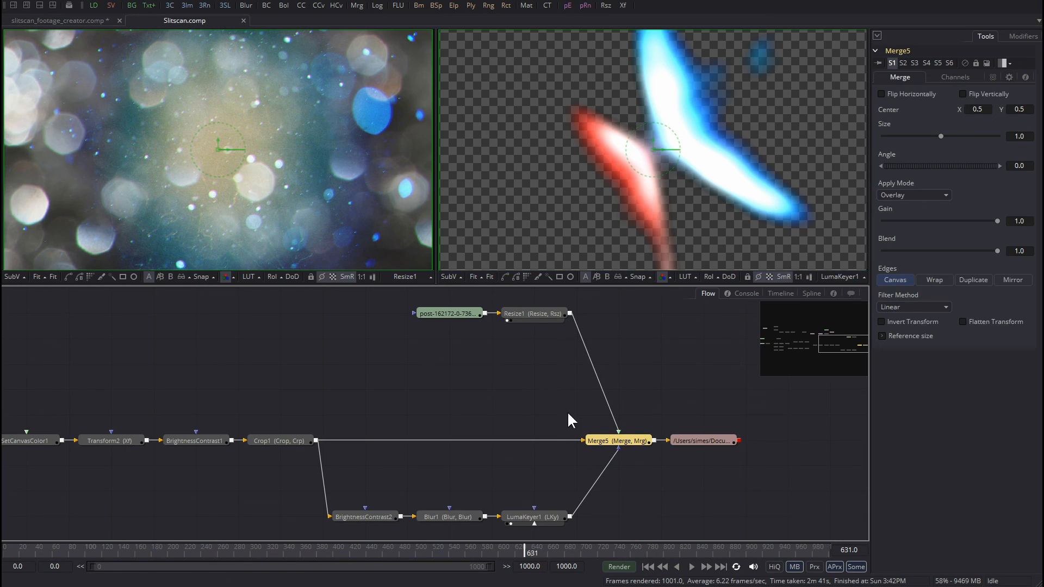
pyautogui.press('1')
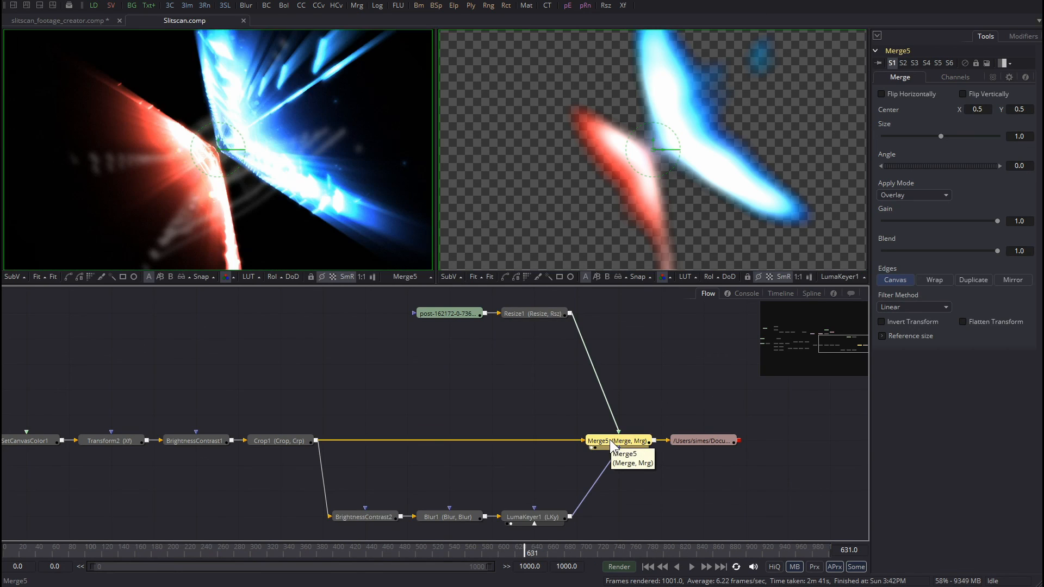
pyautogui.click(294, 438)
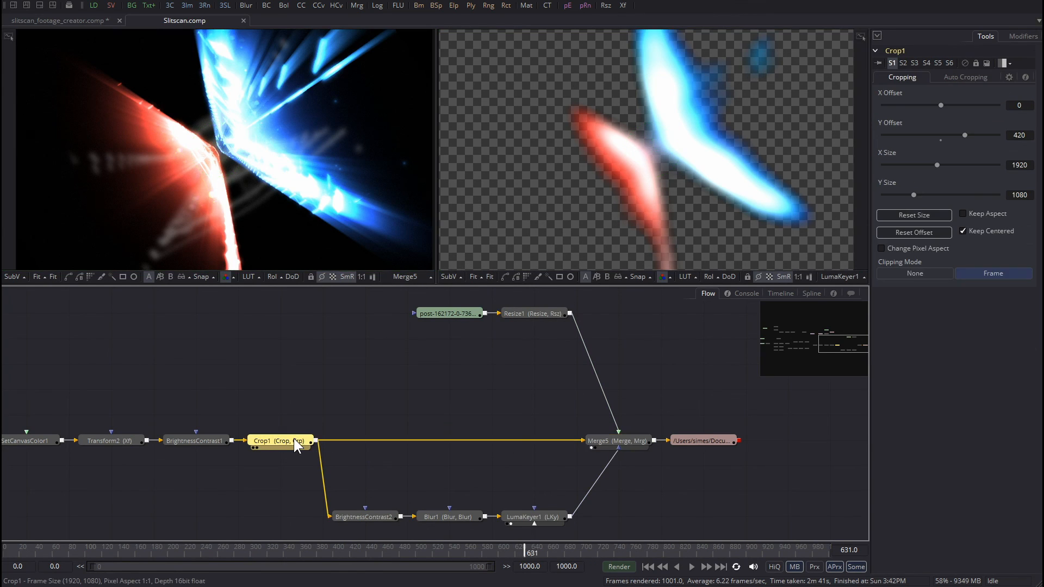
pyautogui.press('1')
pyautogui.click(615, 440)
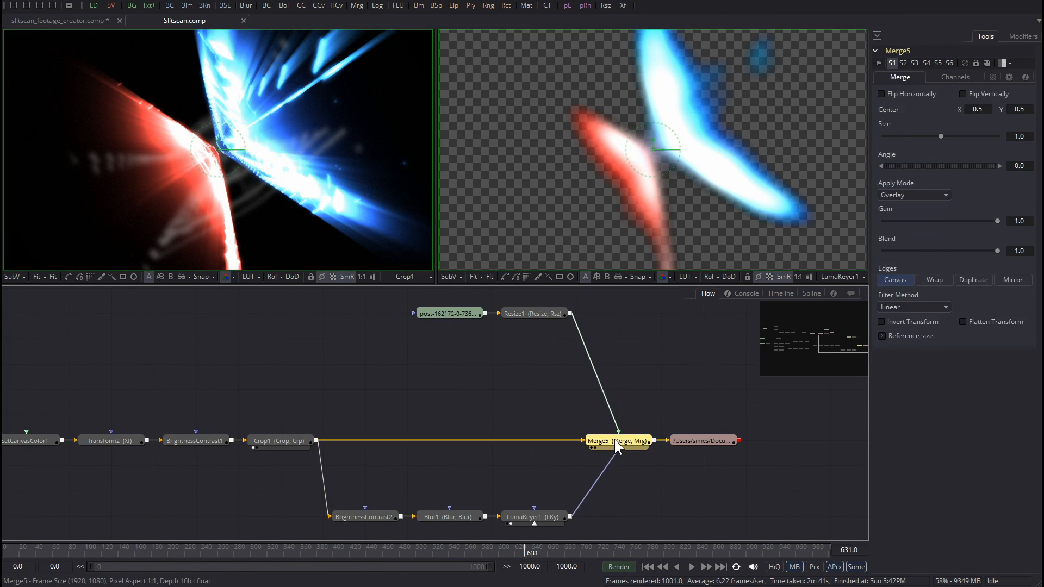
pyautogui.press('2')
pyautogui.click(491, 384)
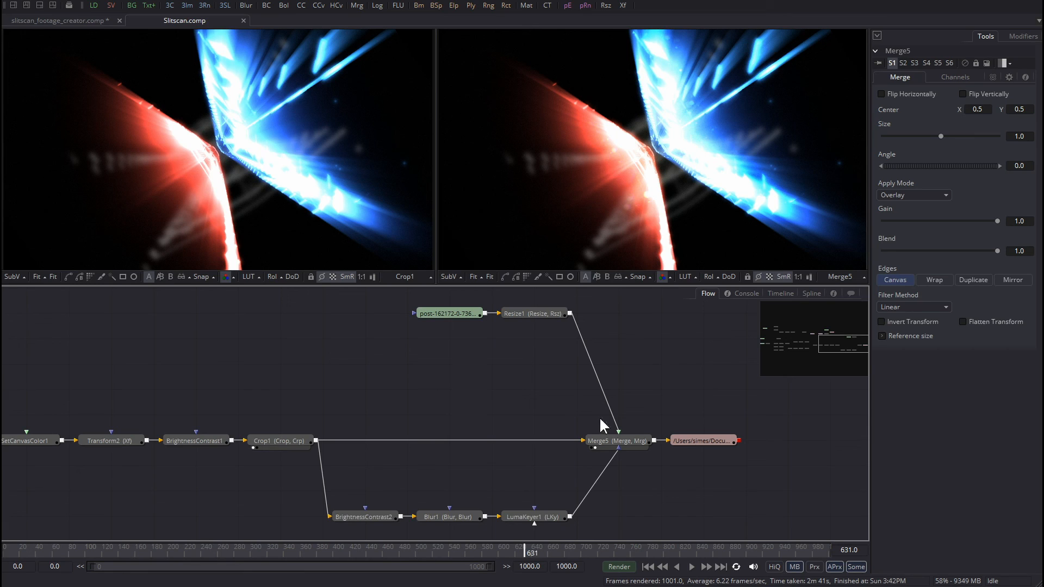
pyautogui.click(598, 440)
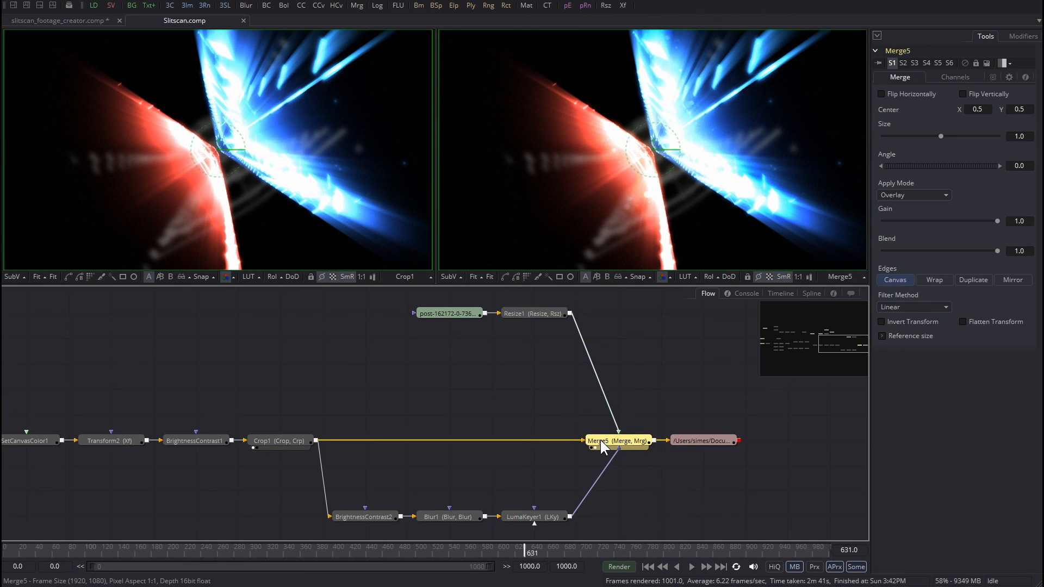
# Step: Play the composition from the start, jump to frame 669, and stop playback
pyautogui.click(647, 567)
pyautogui.click(691, 567)
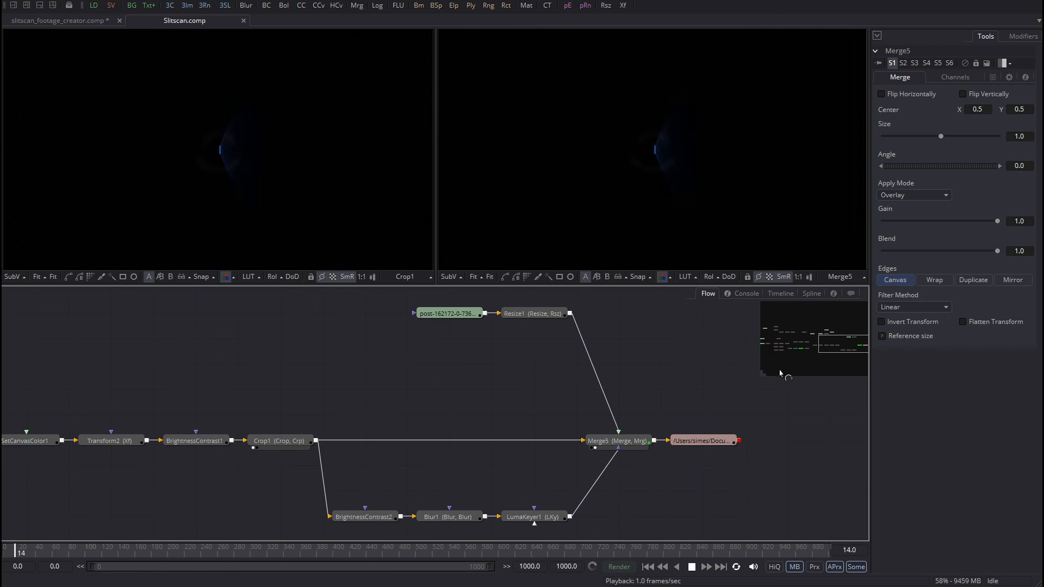
pyautogui.click(557, 555)
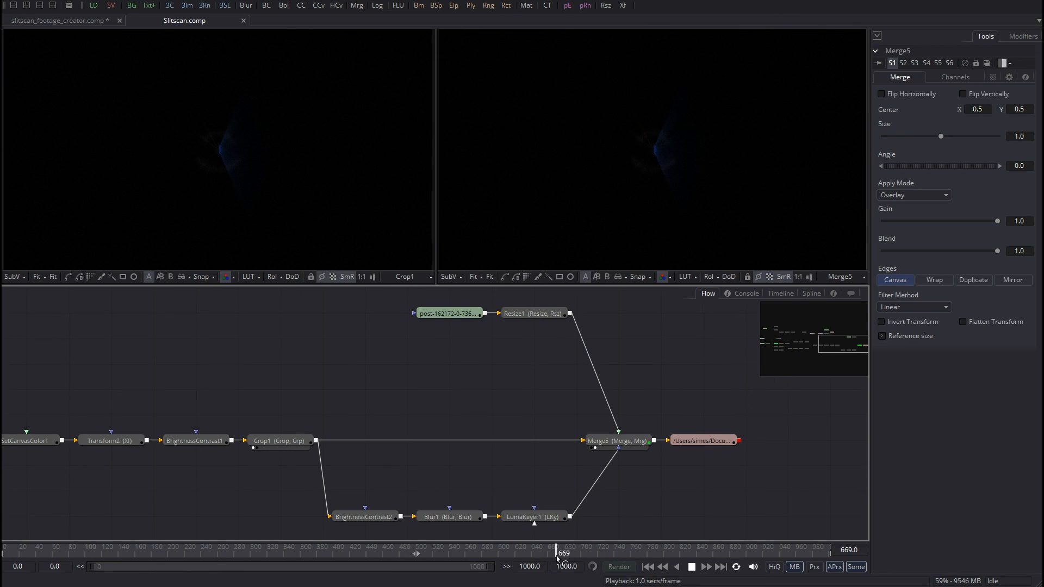
pyautogui.click(692, 567)
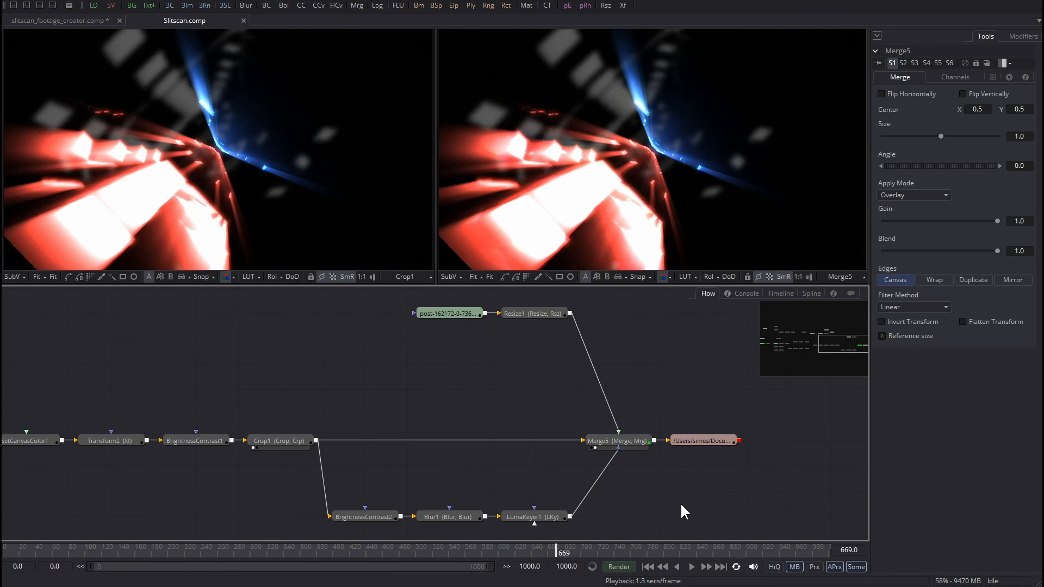
# Step: Compare Crop1 and Merge5 at several points up to frame 943, return to frames 557 and 700, and select the output saver node
pyautogui.click(647, 553)
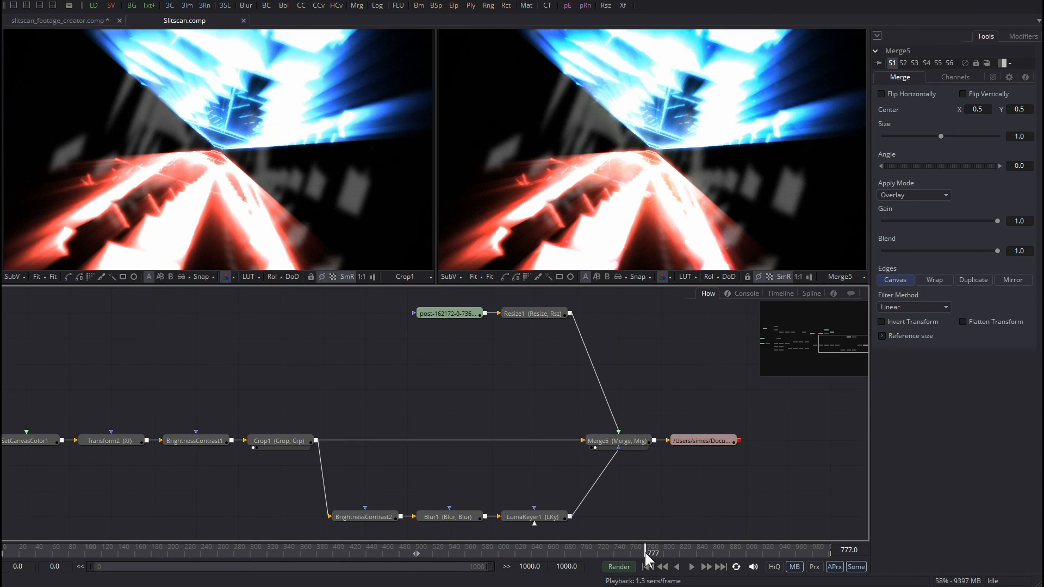
pyautogui.click(681, 549)
pyautogui.click(729, 552)
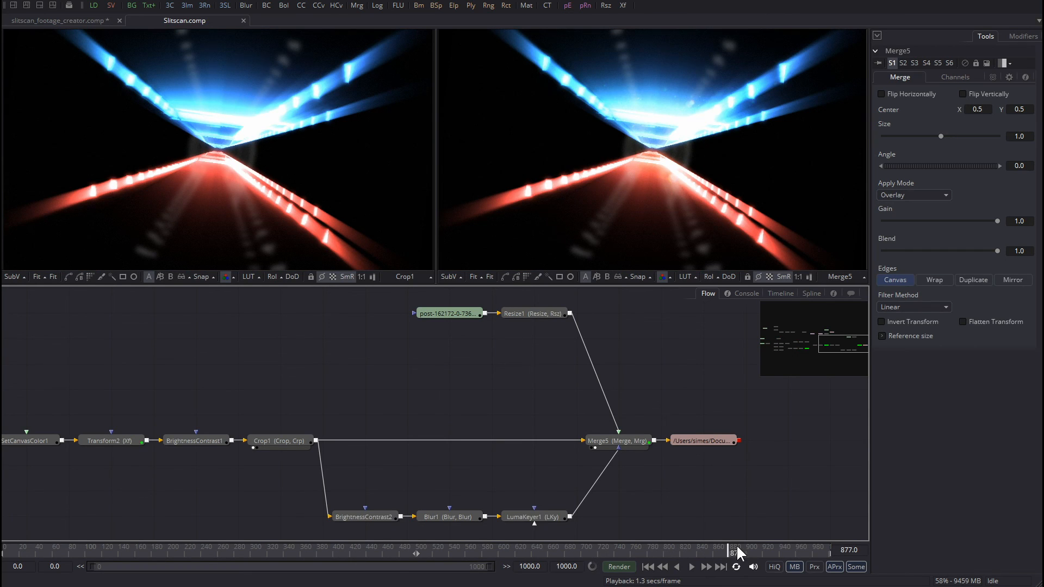
pyautogui.click(783, 548)
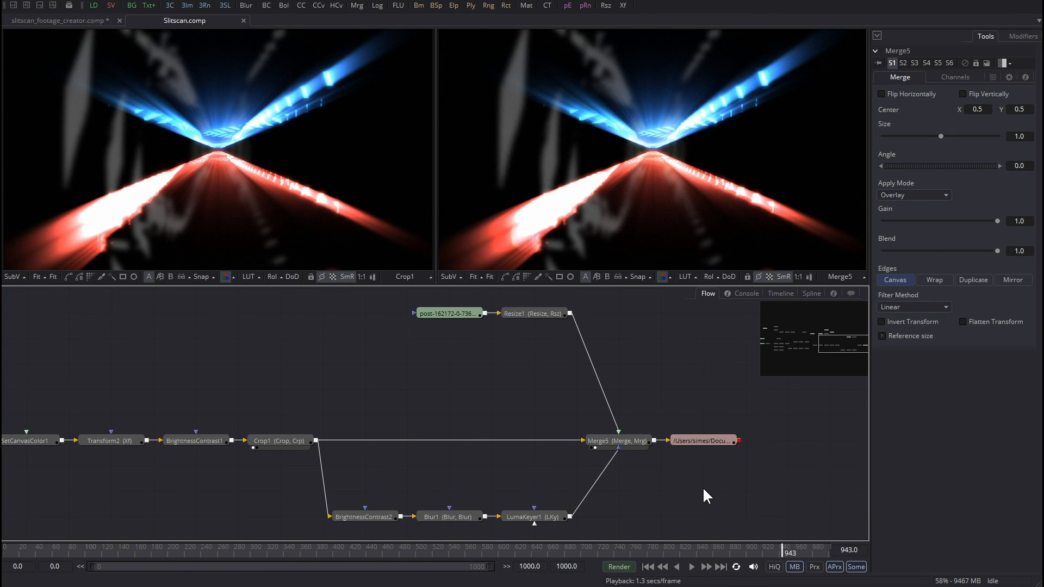
pyautogui.click(463, 550)
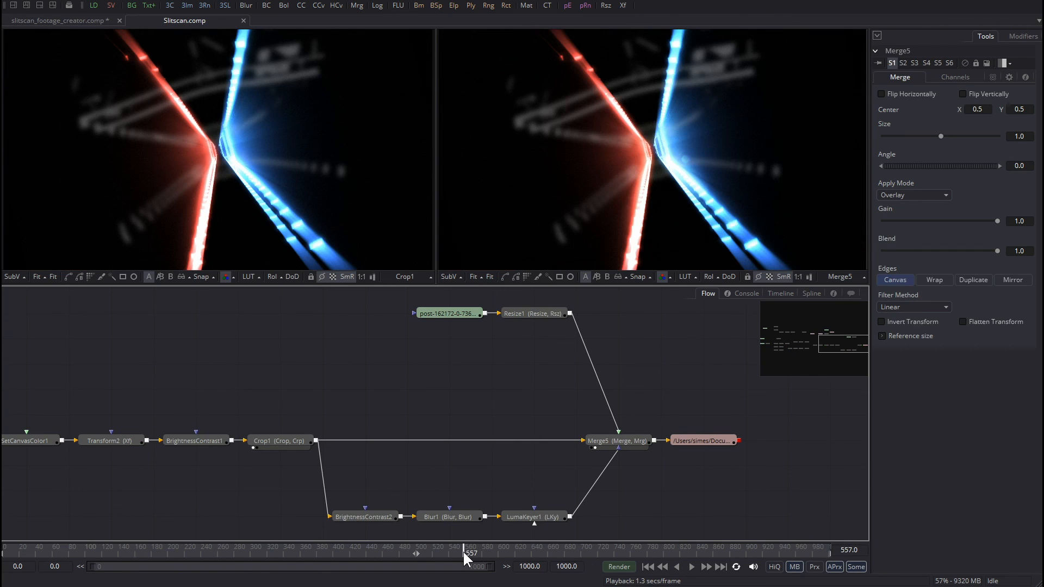
pyautogui.click(521, 549)
pyautogui.click(582, 550)
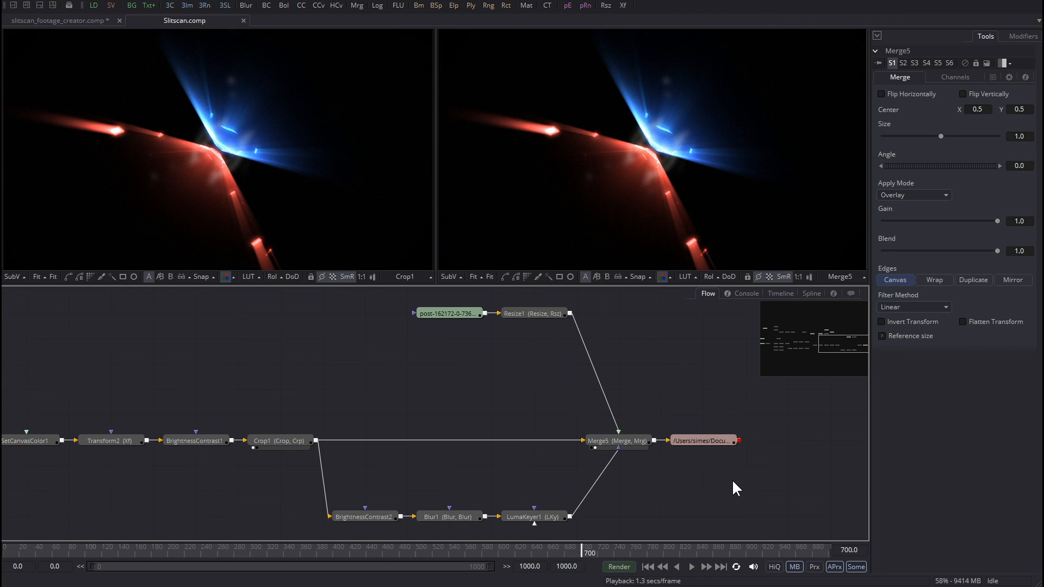
pyautogui.click(702, 440)
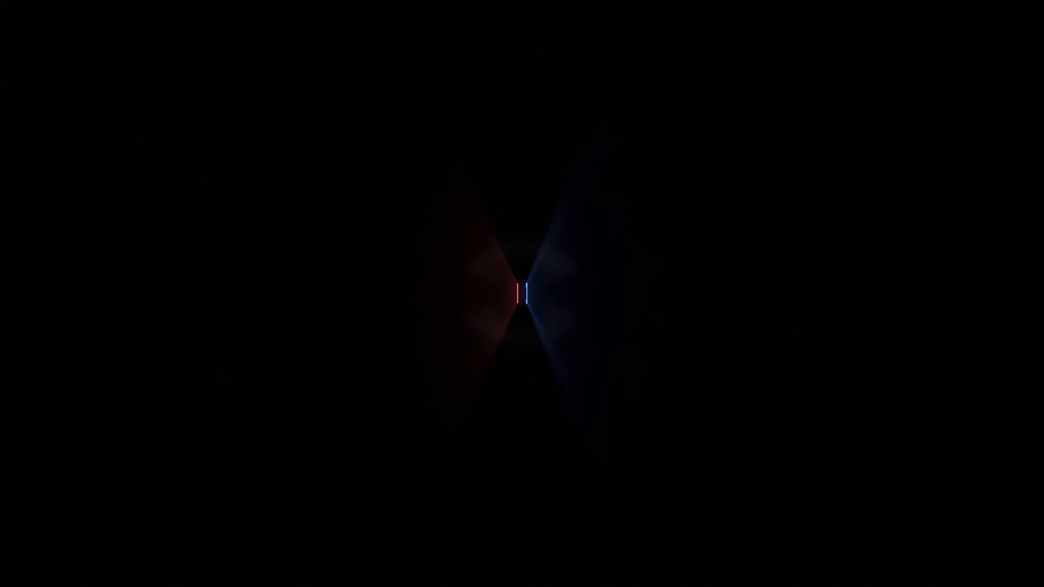